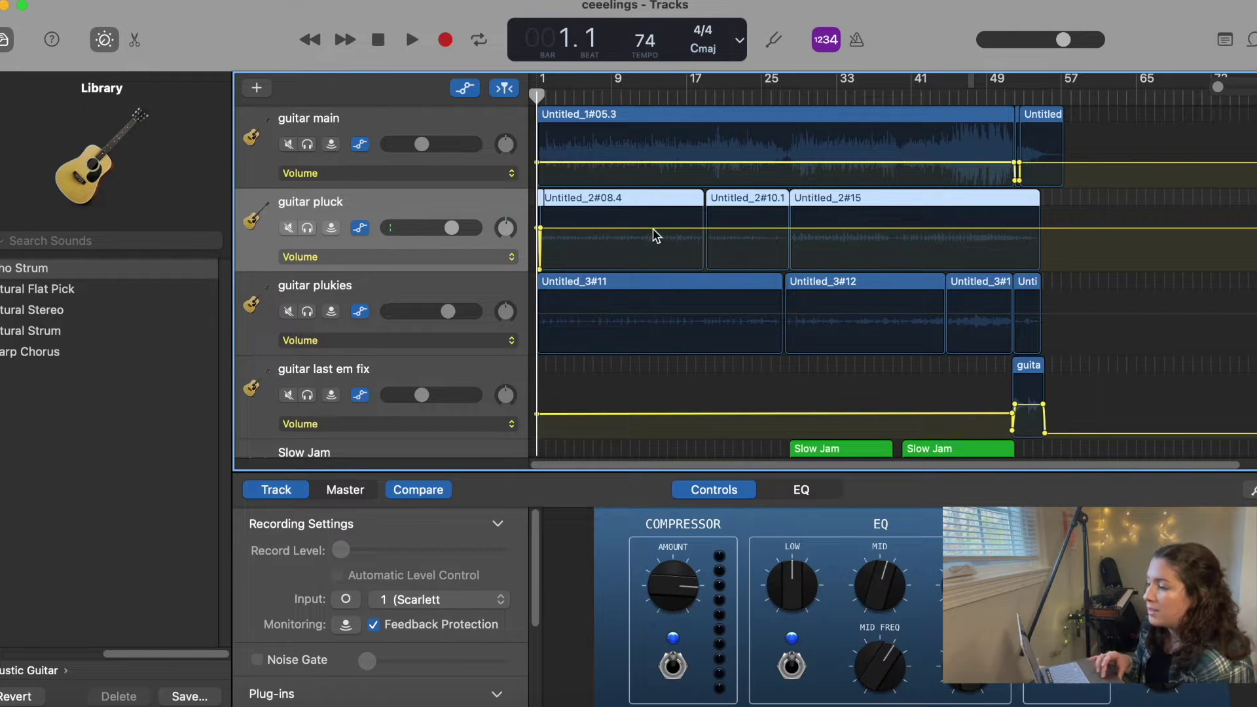
# Add a microphone audio track recording from Input 1 and name it "vox 1"
pyautogui.scroll(-10, 654, 234)
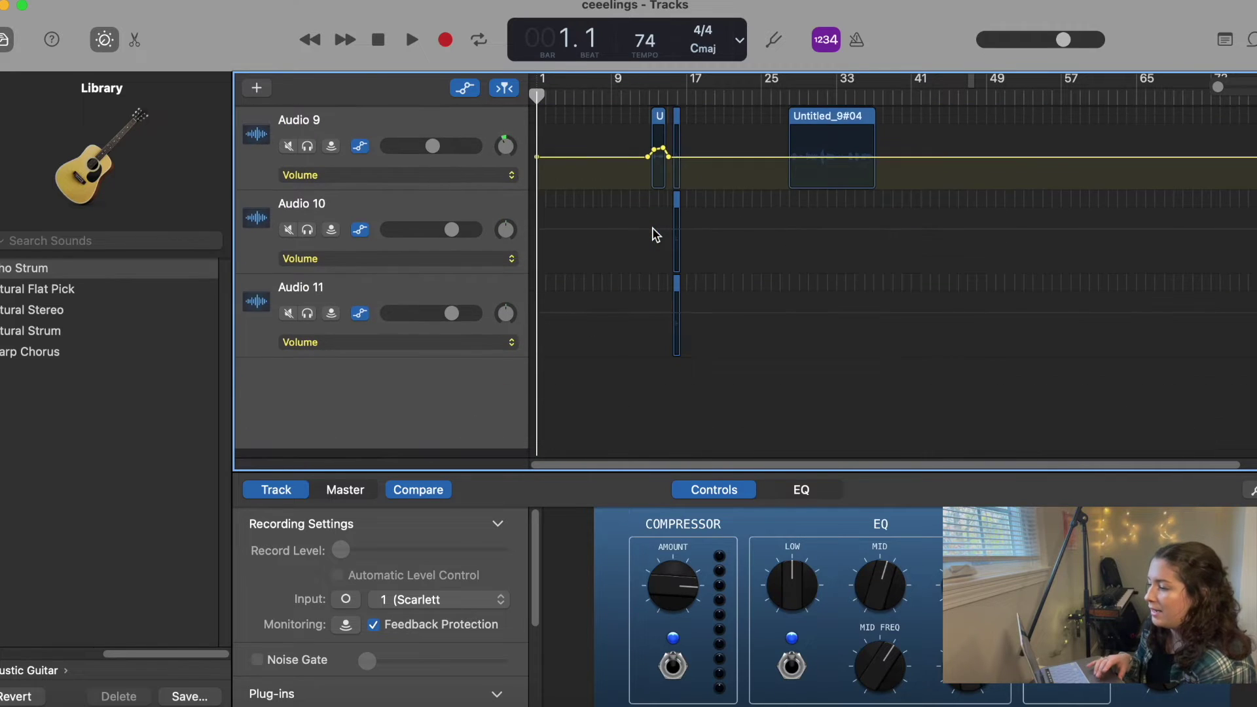
pyautogui.scroll(15, 655, 234)
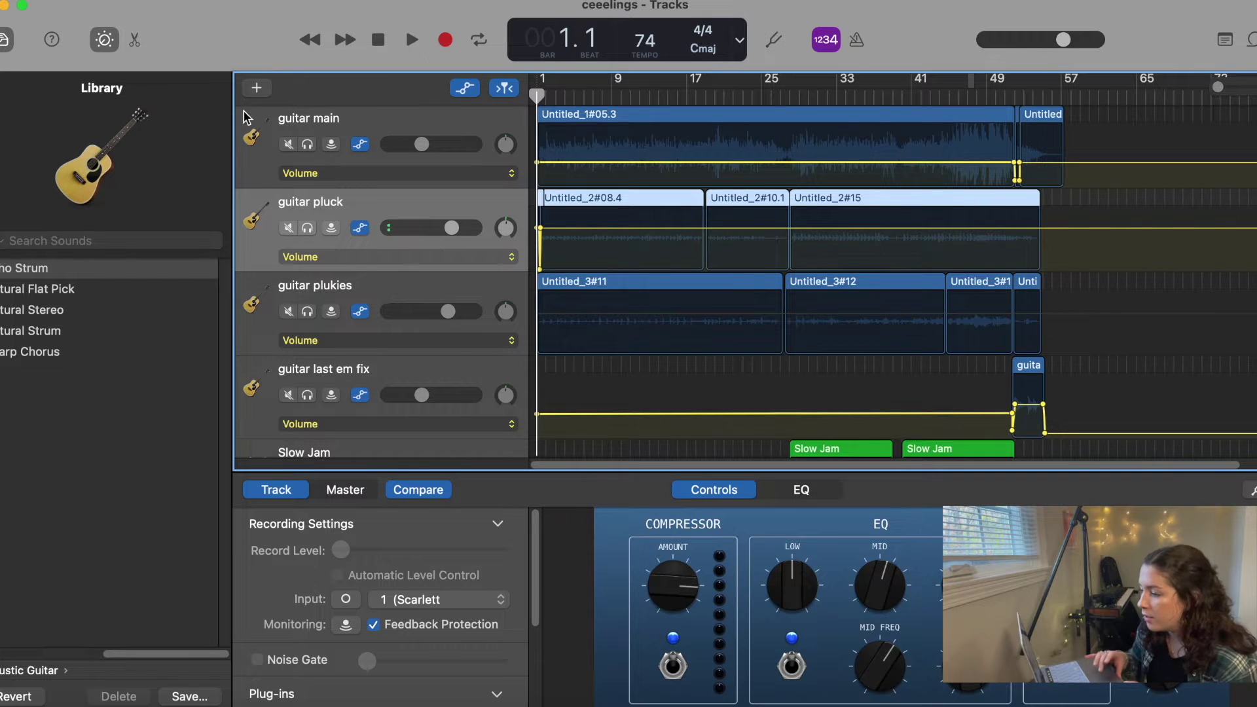
pyautogui.click(256, 87)
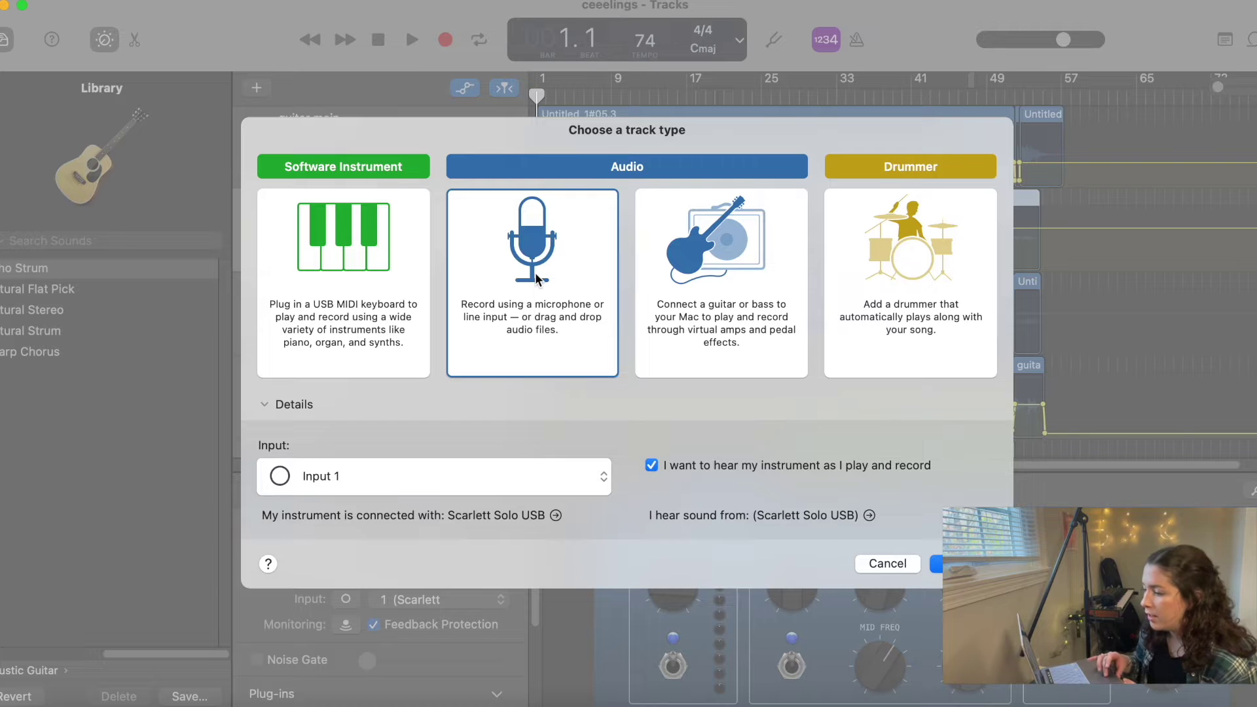
pyautogui.click(936, 563)
pyautogui.hotkey('shift', 'n')
pyautogui.write('vox 1')
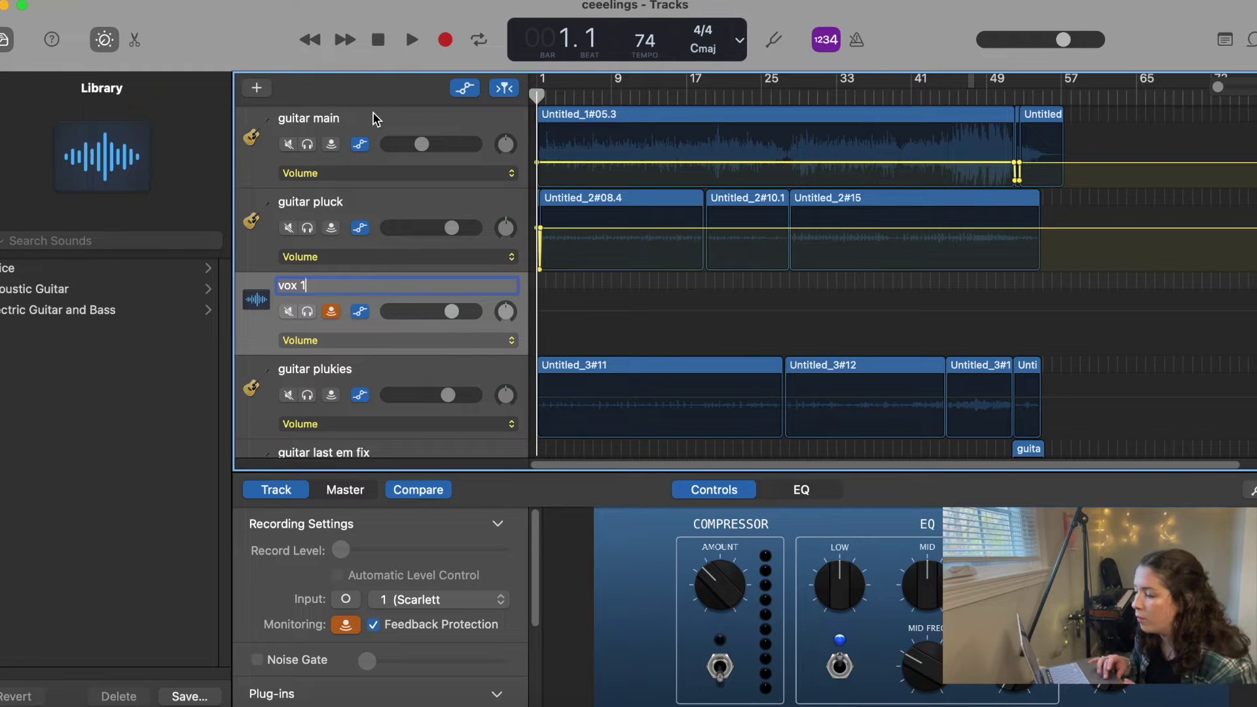
# Add a second microphone audio track recording from Input 2 and name it "guitar"
pyautogui.click(257, 88)
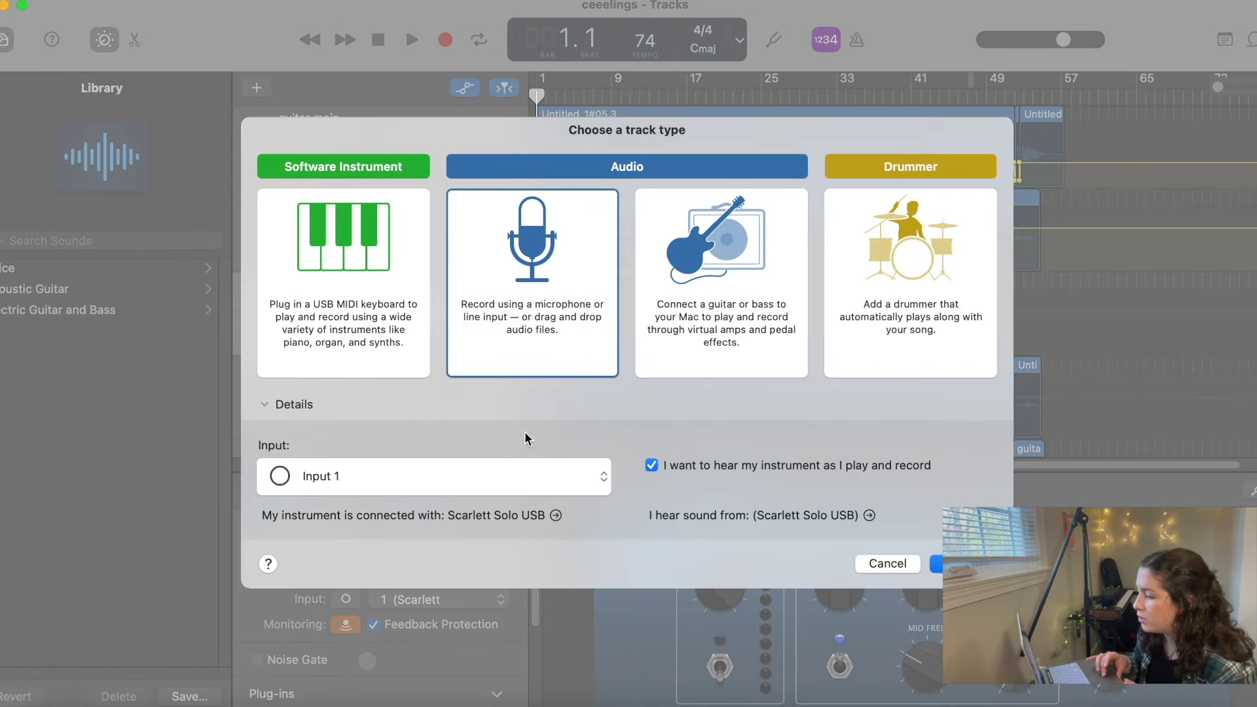
pyautogui.click(510, 467)
pyautogui.click(500, 514)
pyautogui.click(555, 515)
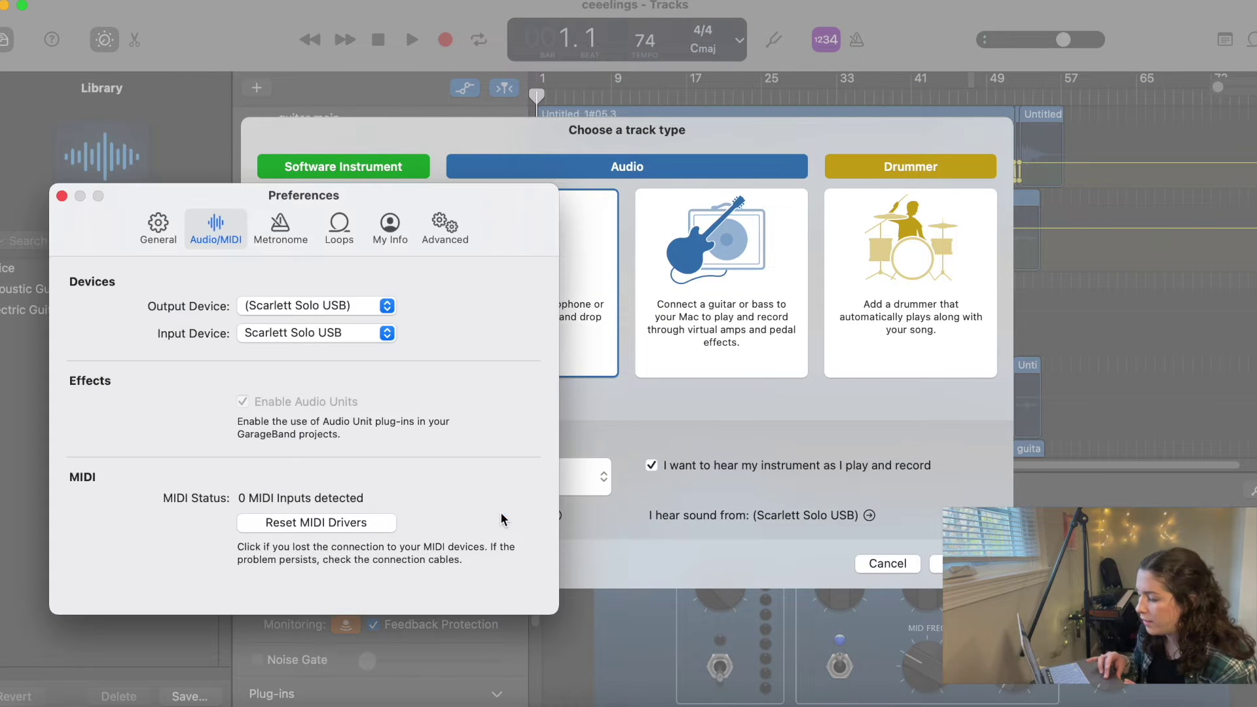
pyautogui.click(62, 197)
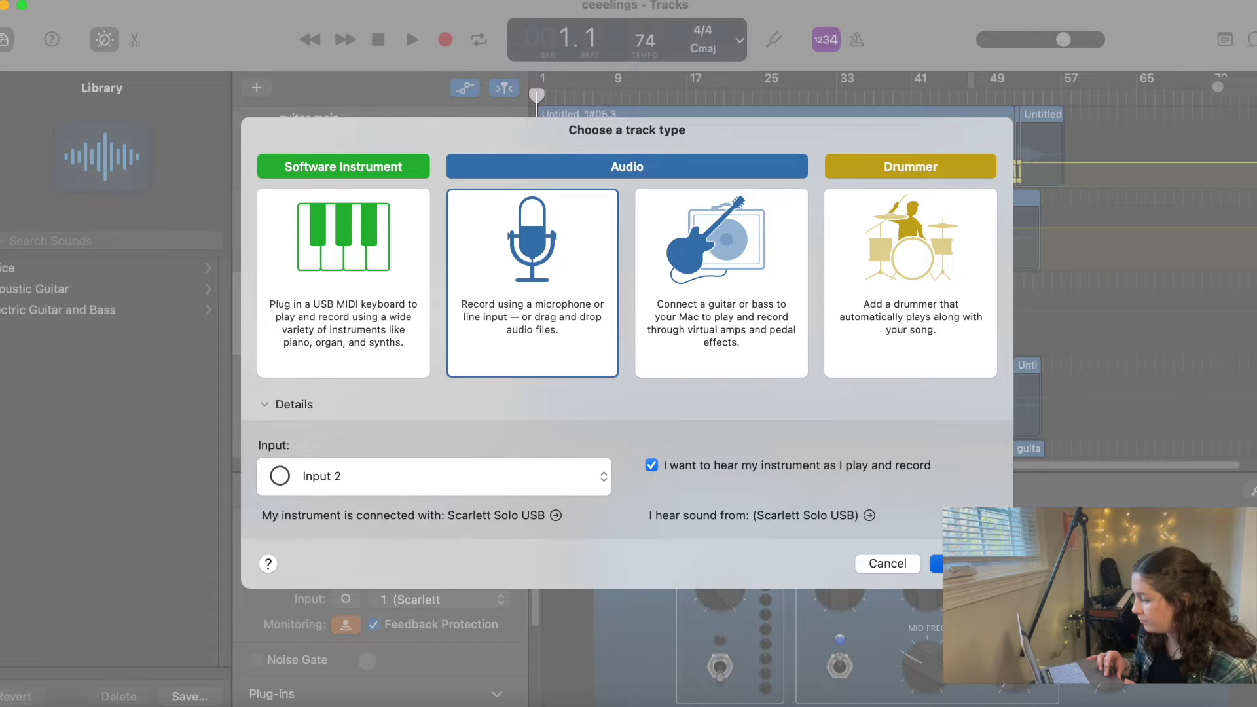
pyautogui.press('Return')
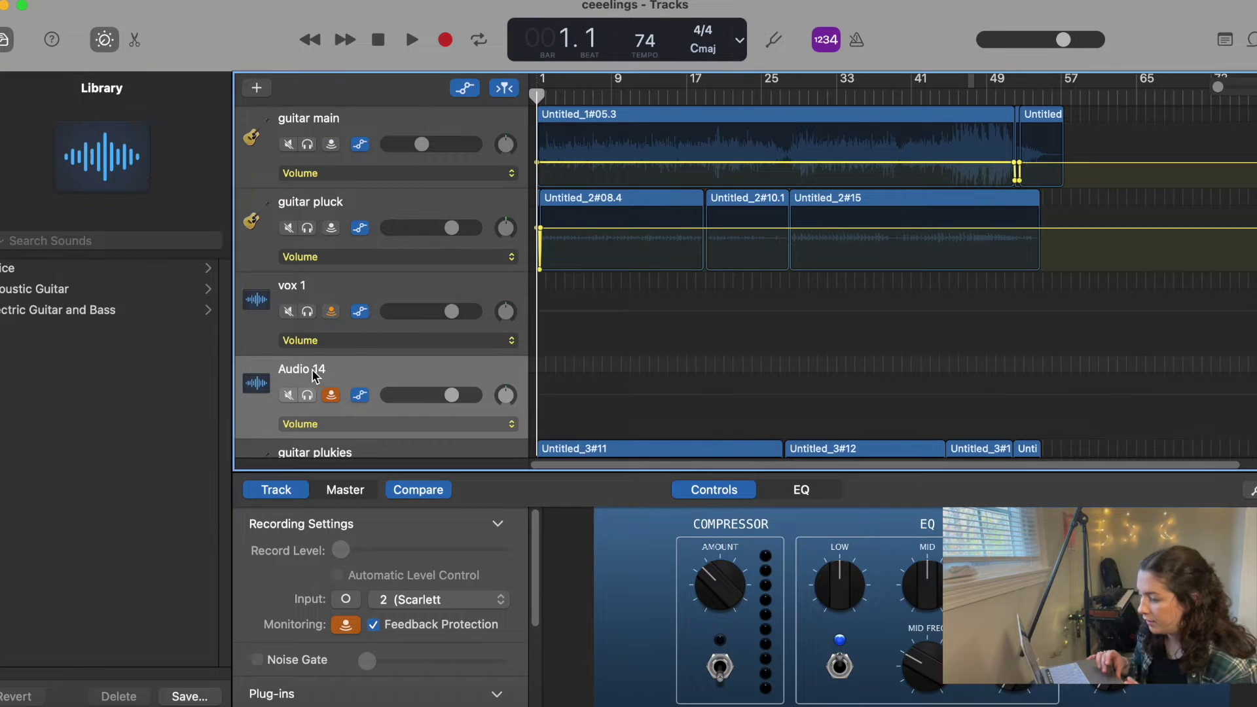
pyautogui.doubleClick(316, 370)
pyautogui.write('guitar')
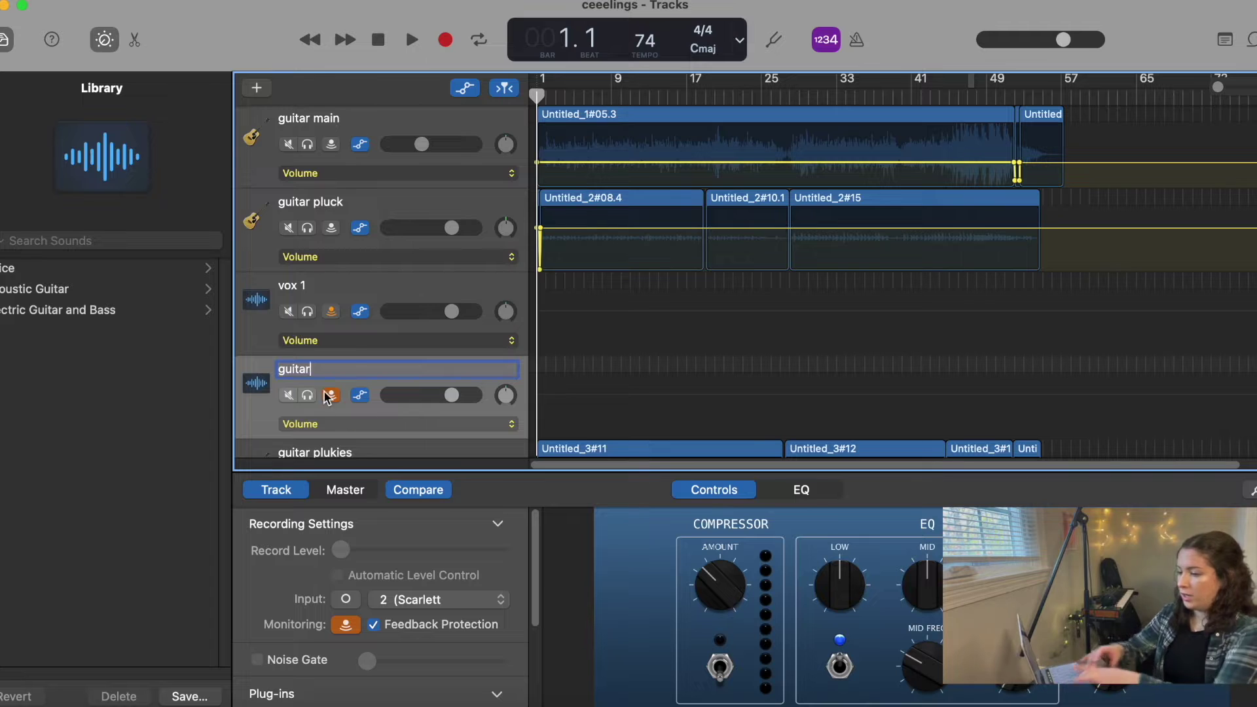
# Turn off input monitoring on the new vox 1 and guitar tracks
pyautogui.click(347, 341)
pyautogui.click(335, 287)
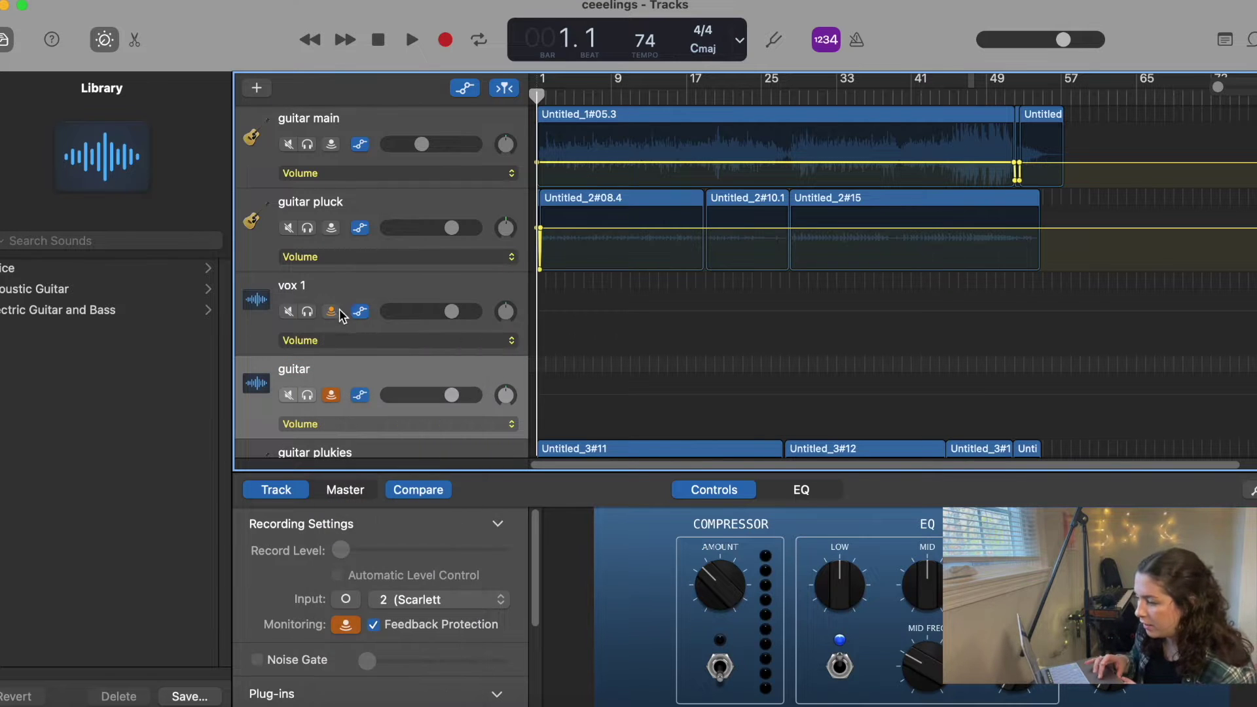
pyautogui.click(339, 312)
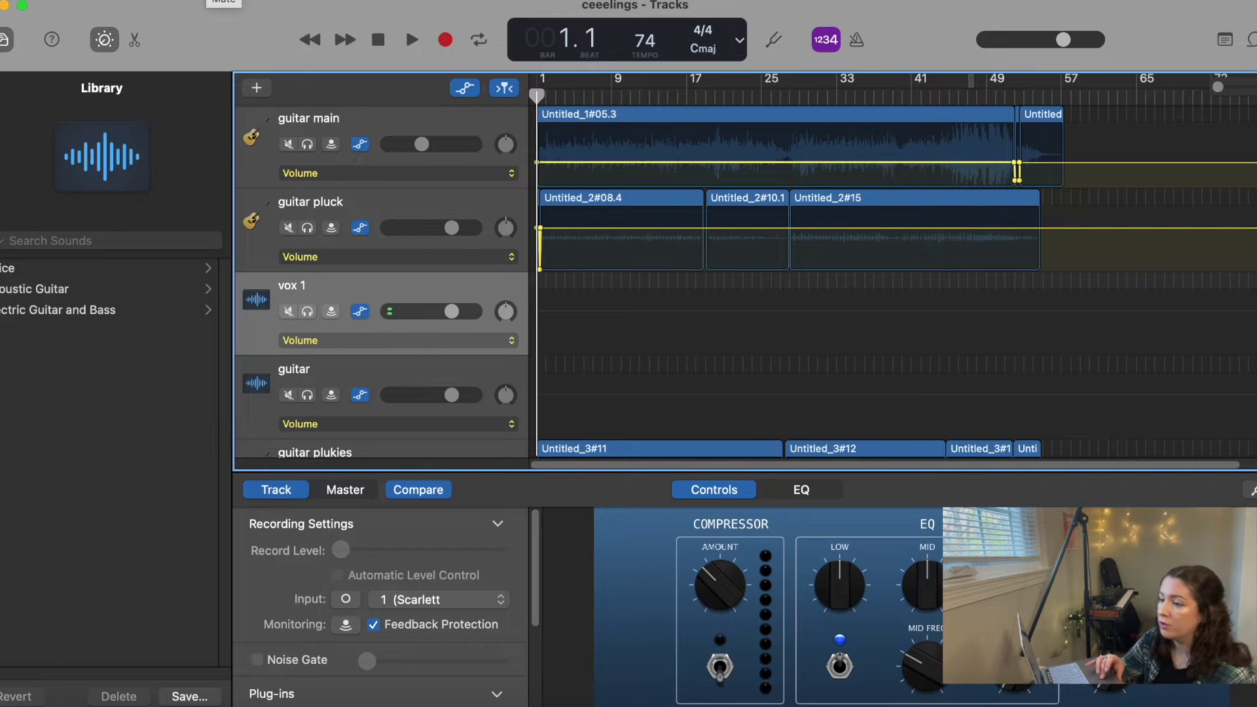
# Show the Record Enable control in the track headers and arm both the vox 1 and guitar tracks for recording
pyautogui.click(207, 1)
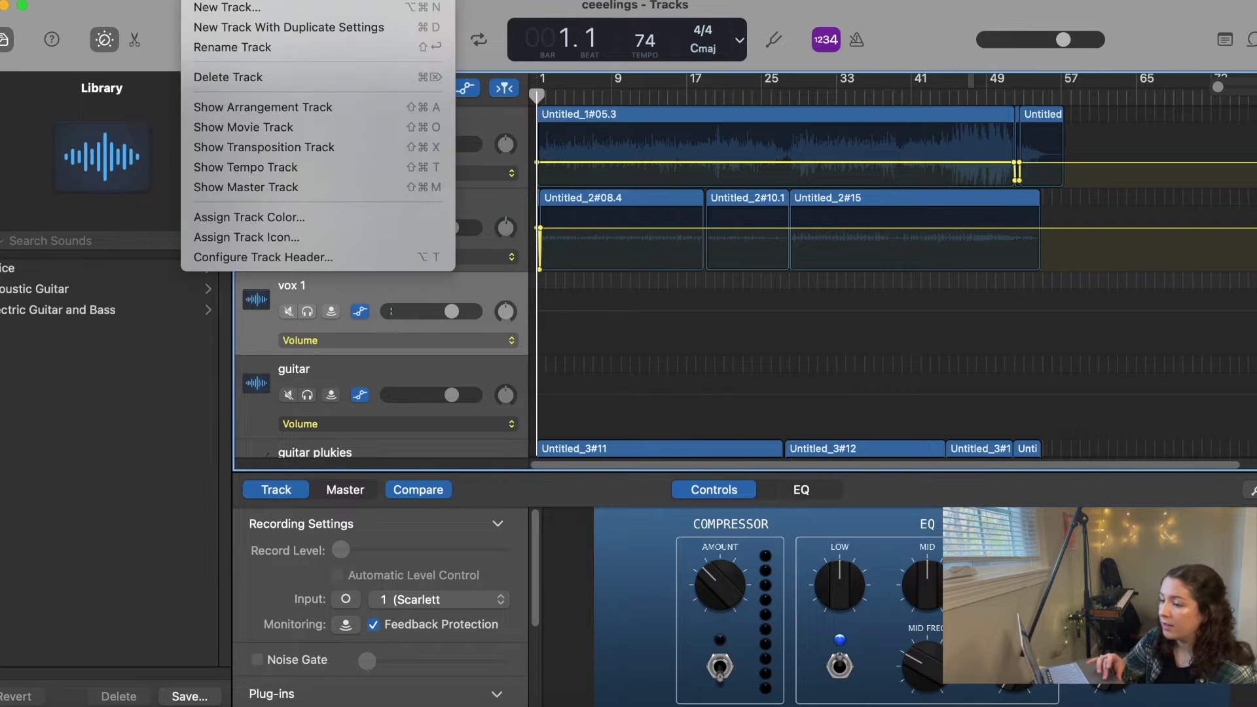
pyautogui.click(283, 257)
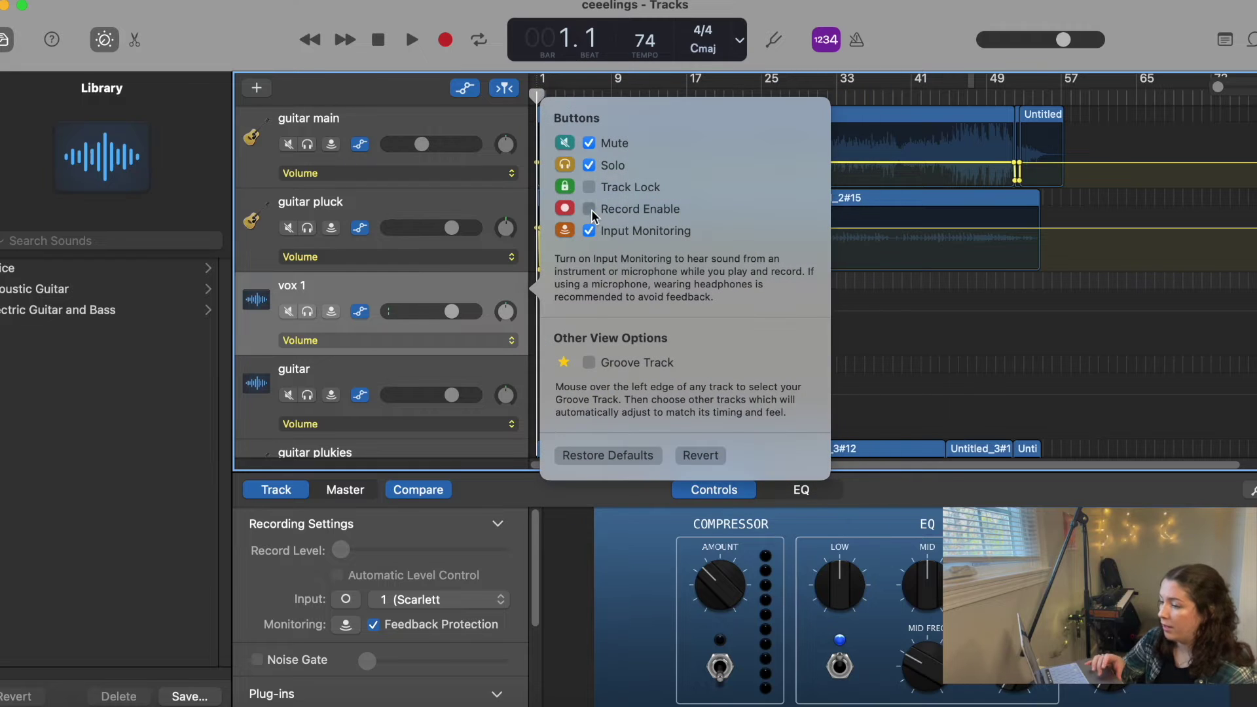
pyautogui.click(589, 208)
pyautogui.click(386, 384)
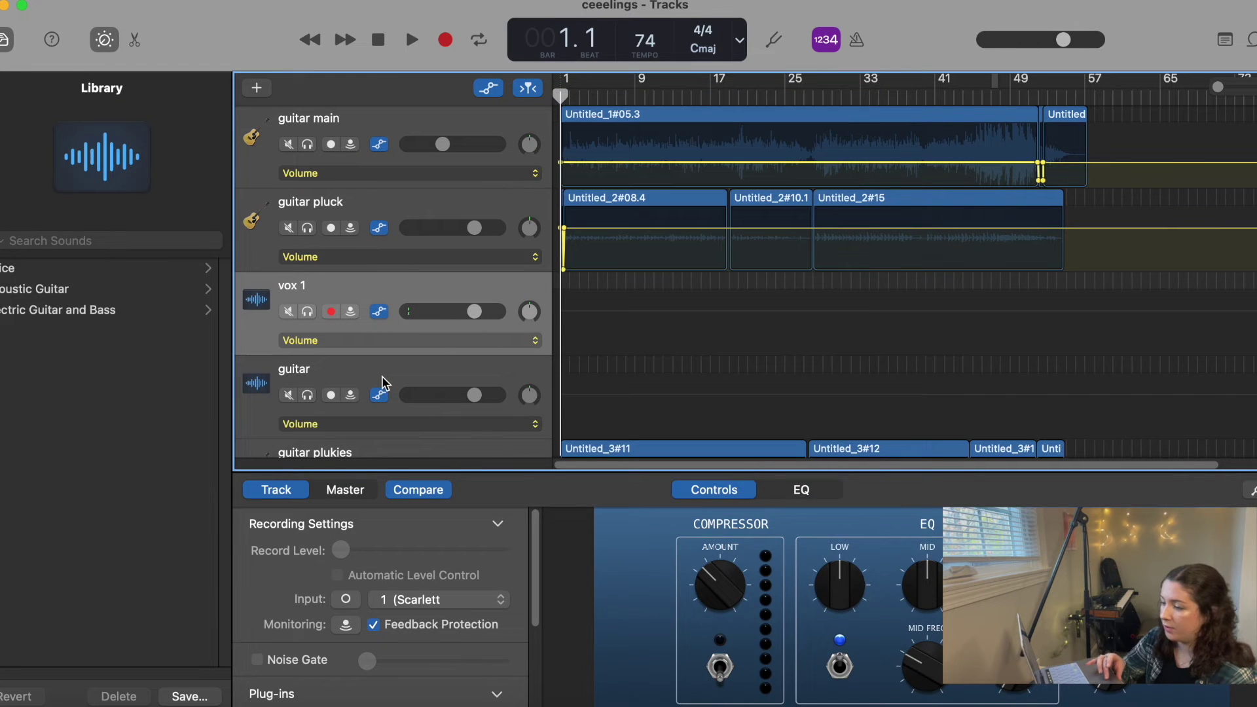
pyautogui.click(325, 382)
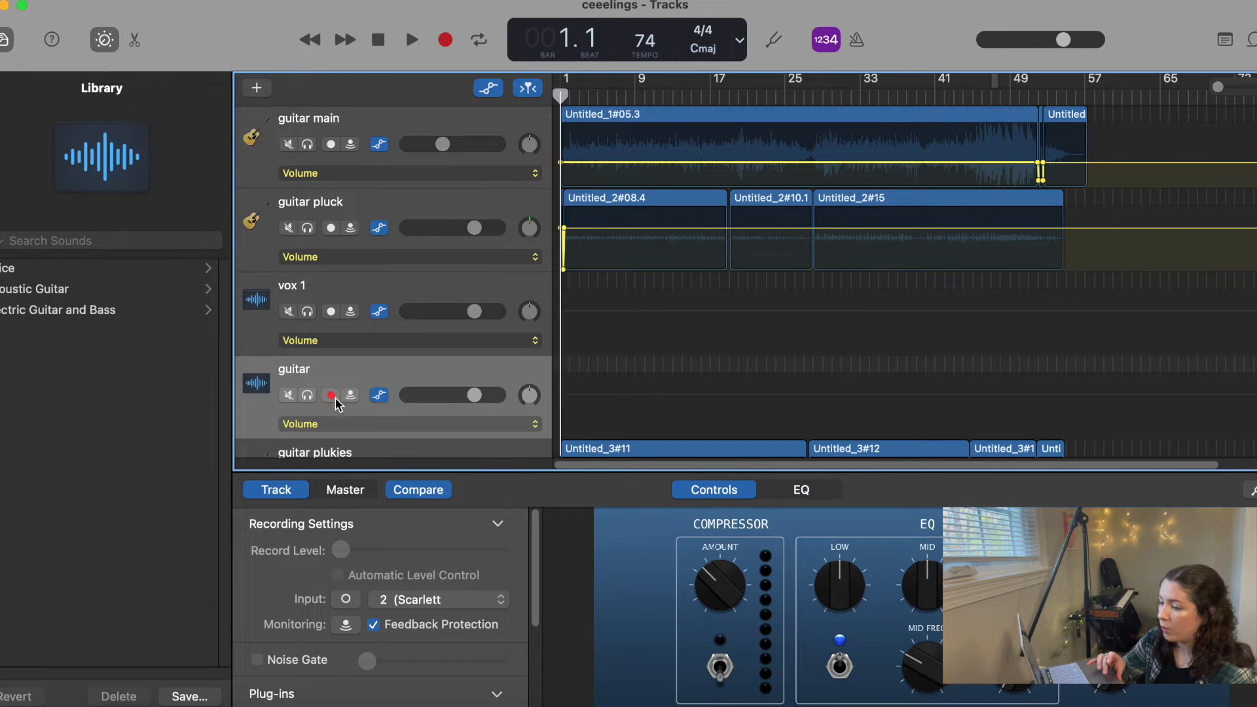
pyautogui.click(332, 313)
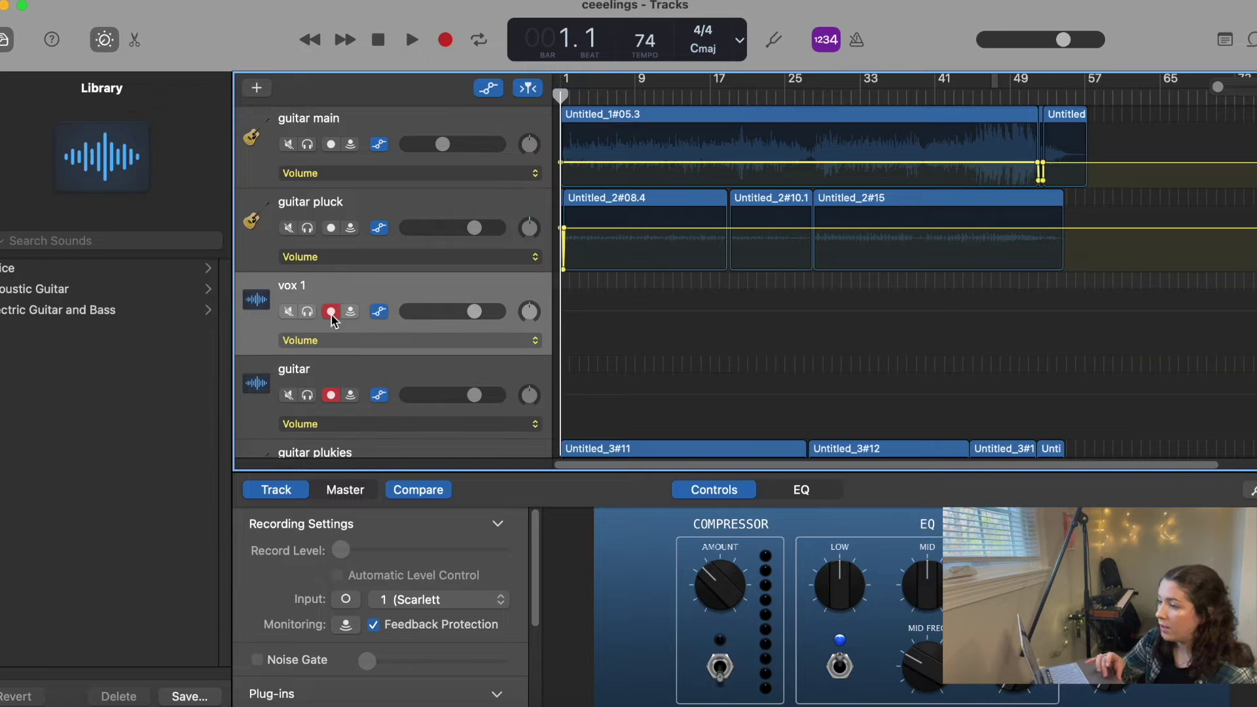
# Record a short test take on the vox 1 and guitar tracks, and delete both recorded regions
pyautogui.click(446, 40)
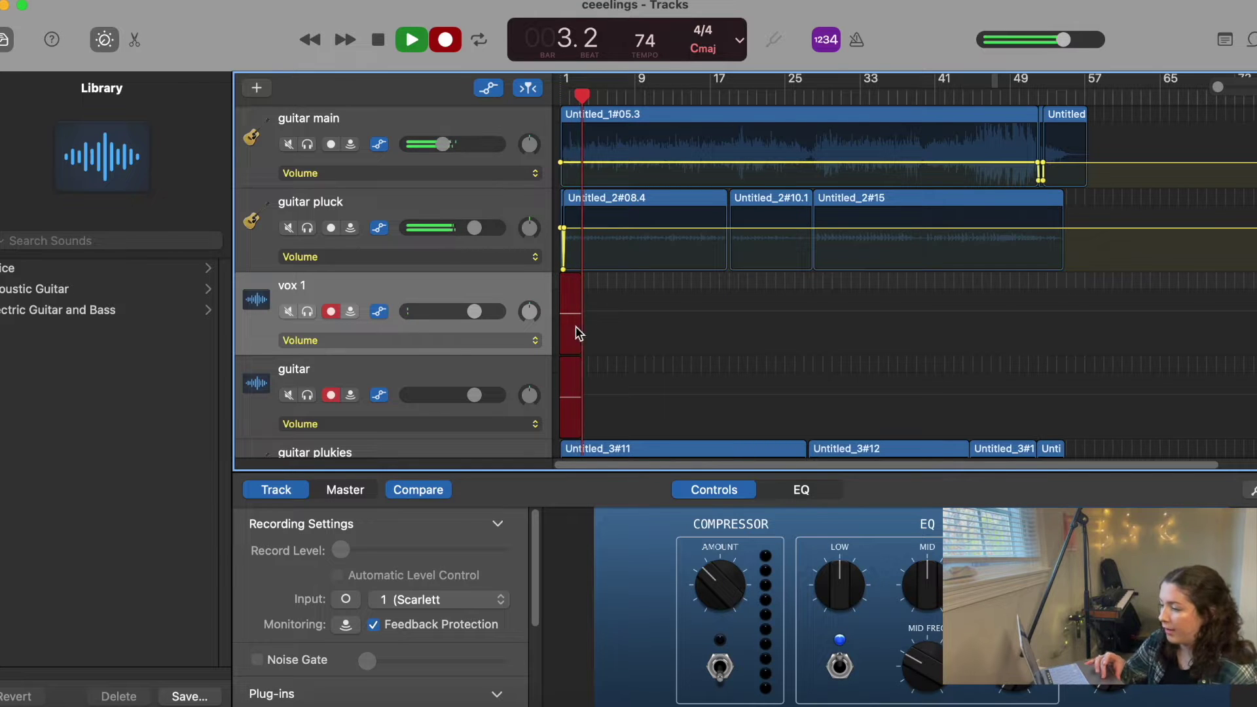
pyautogui.press('space')
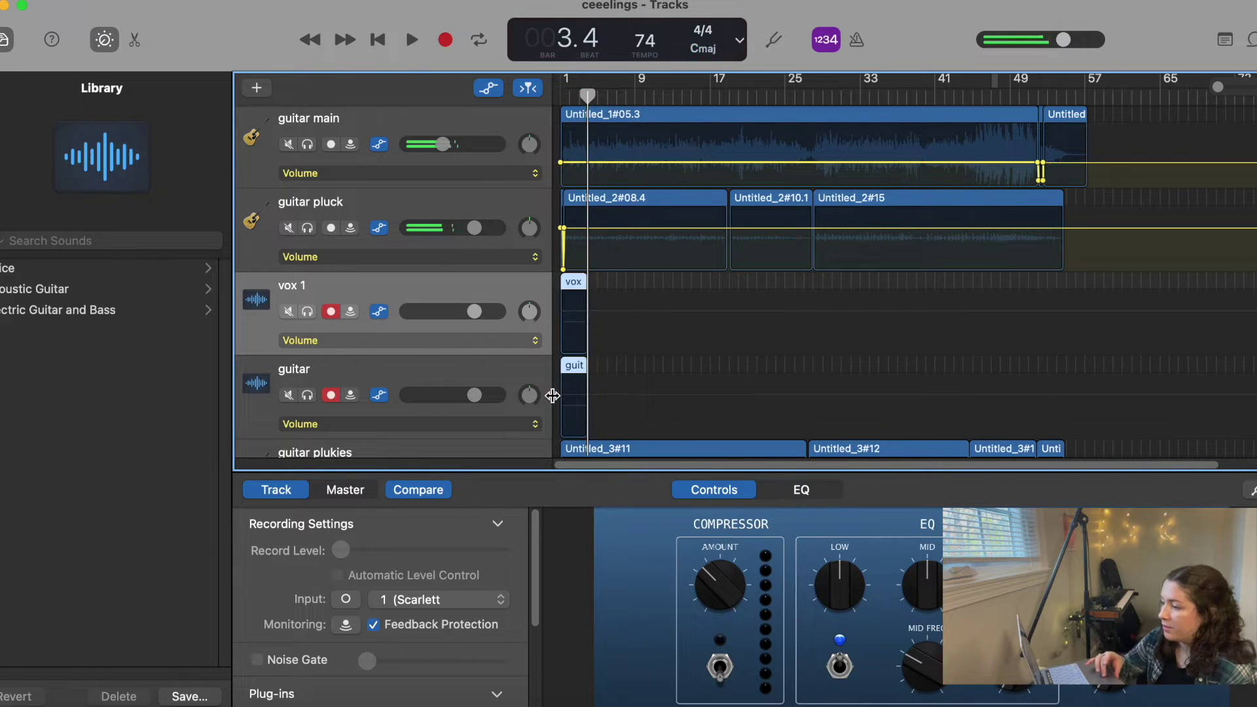
pyautogui.click(576, 367)
pyautogui.press('Delete')
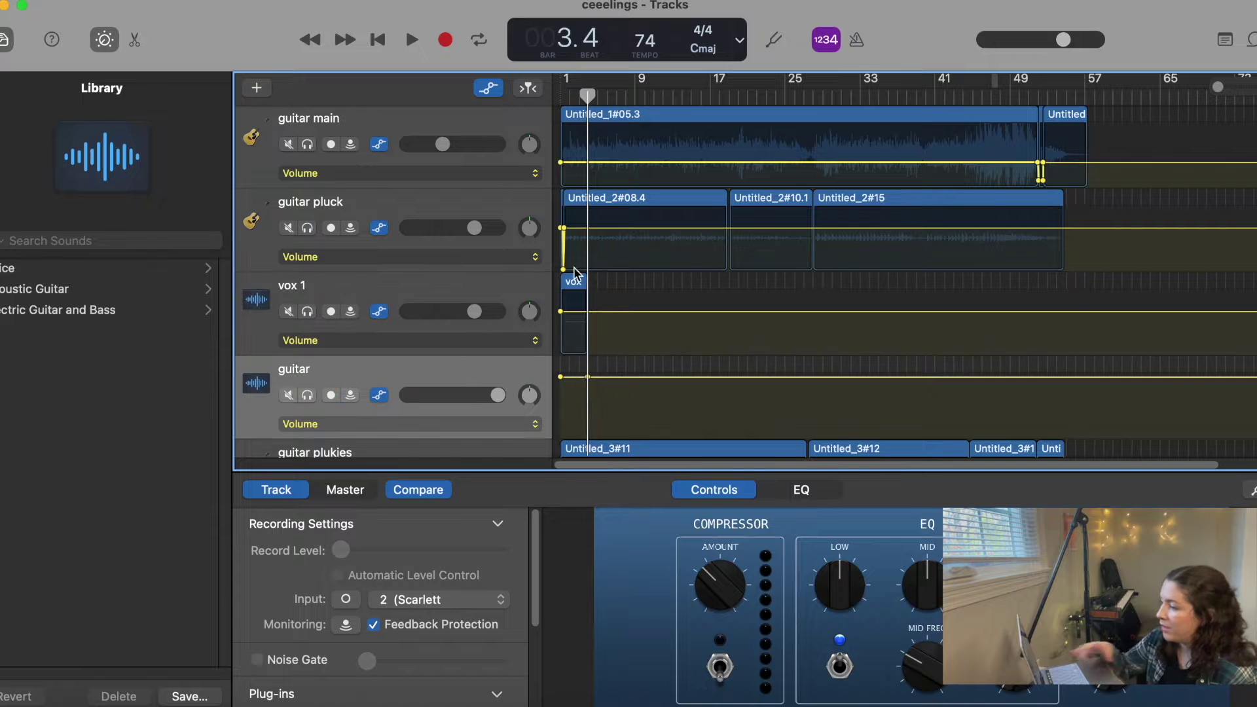
pyautogui.click(573, 280)
pyautogui.press('Delete')
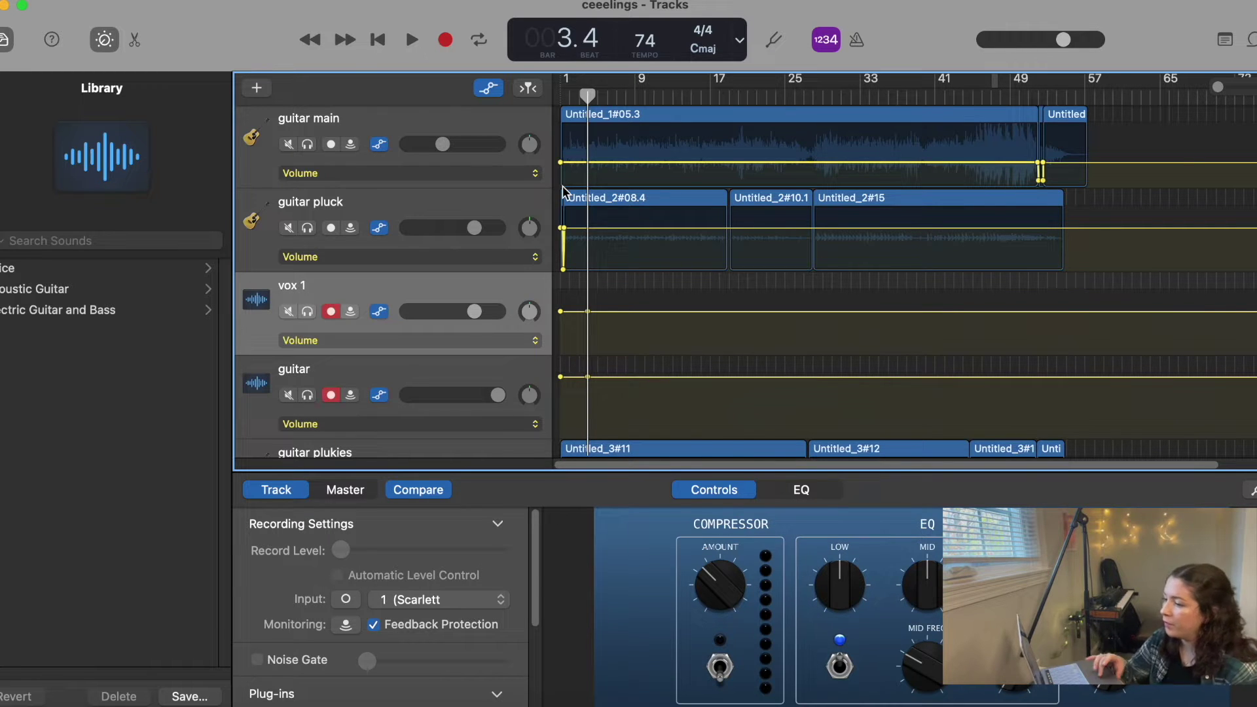
pyautogui.press('Return')
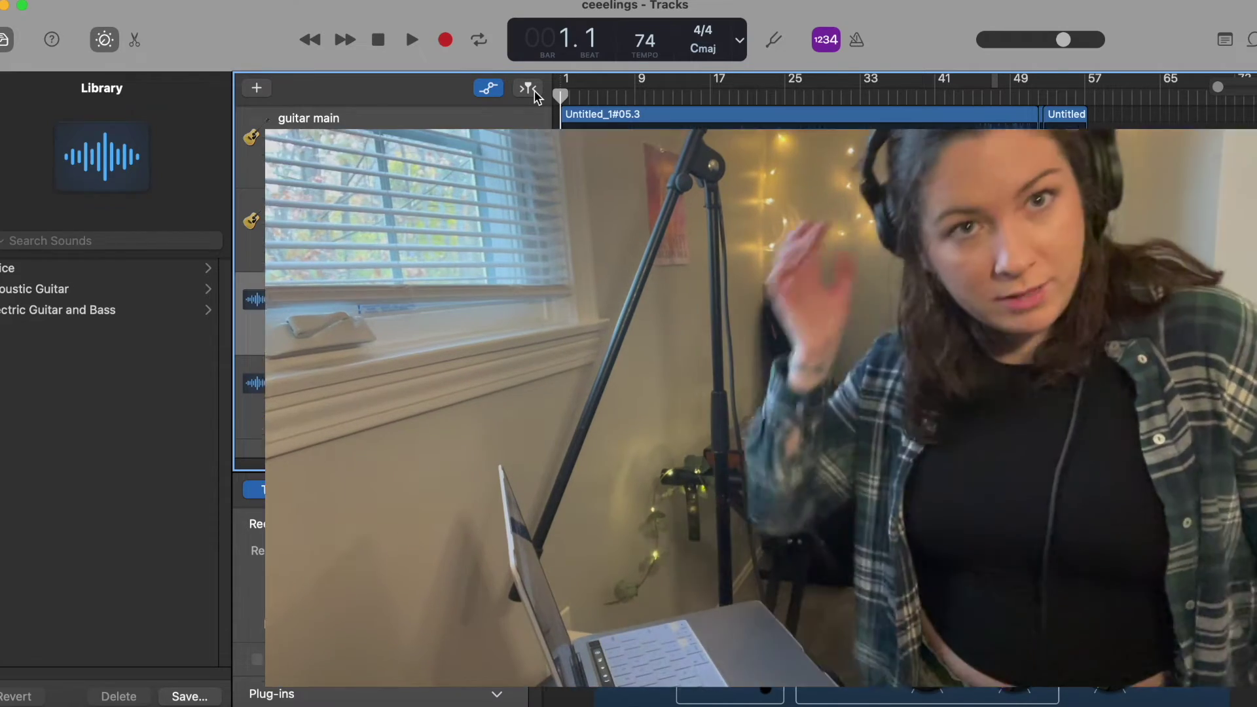
# Record vocals and guitar simultaneously on the soloed vox 1 and guitar tracks from bar 1 to about bar 10
pyautogui.click(532, 91)
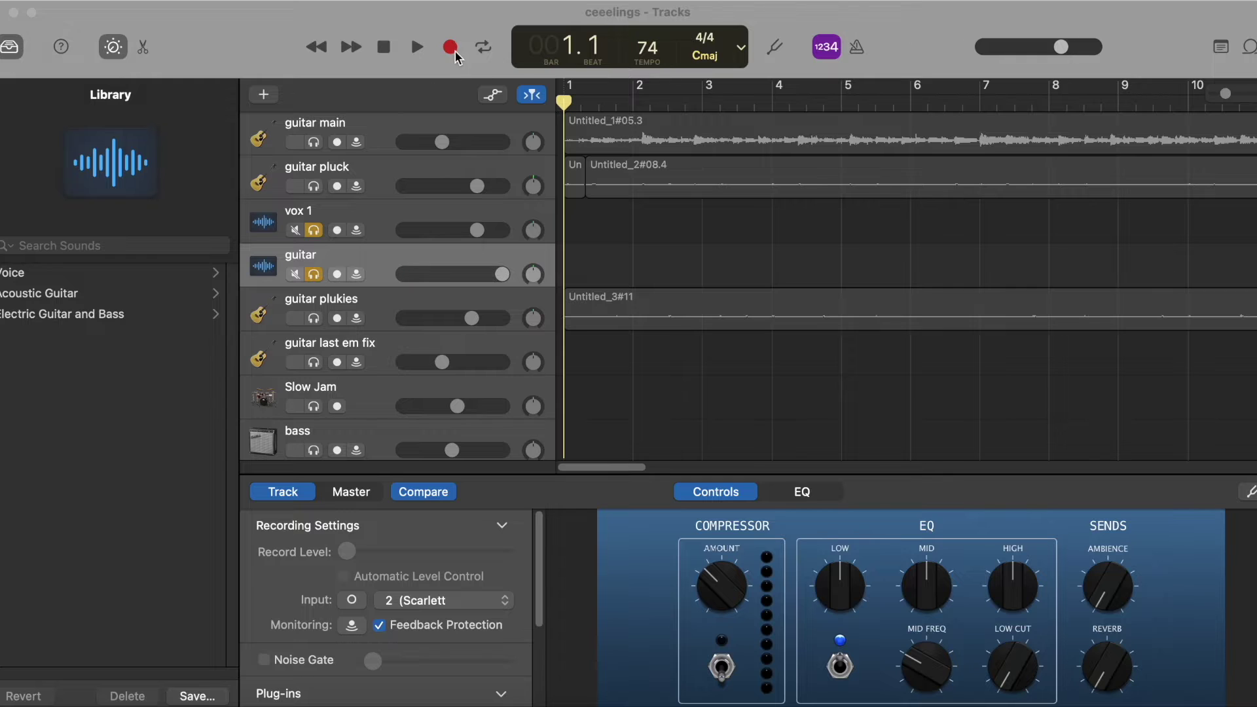
pyautogui.click(455, 52)
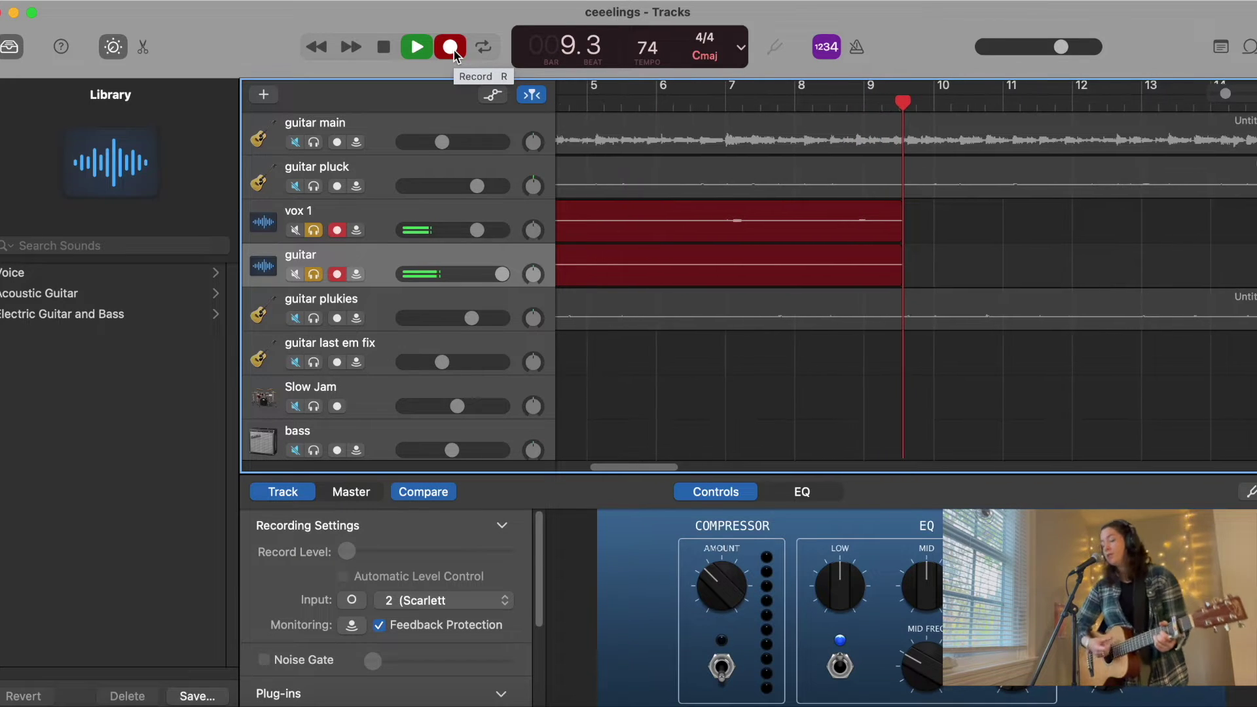
pyautogui.click(452, 48)
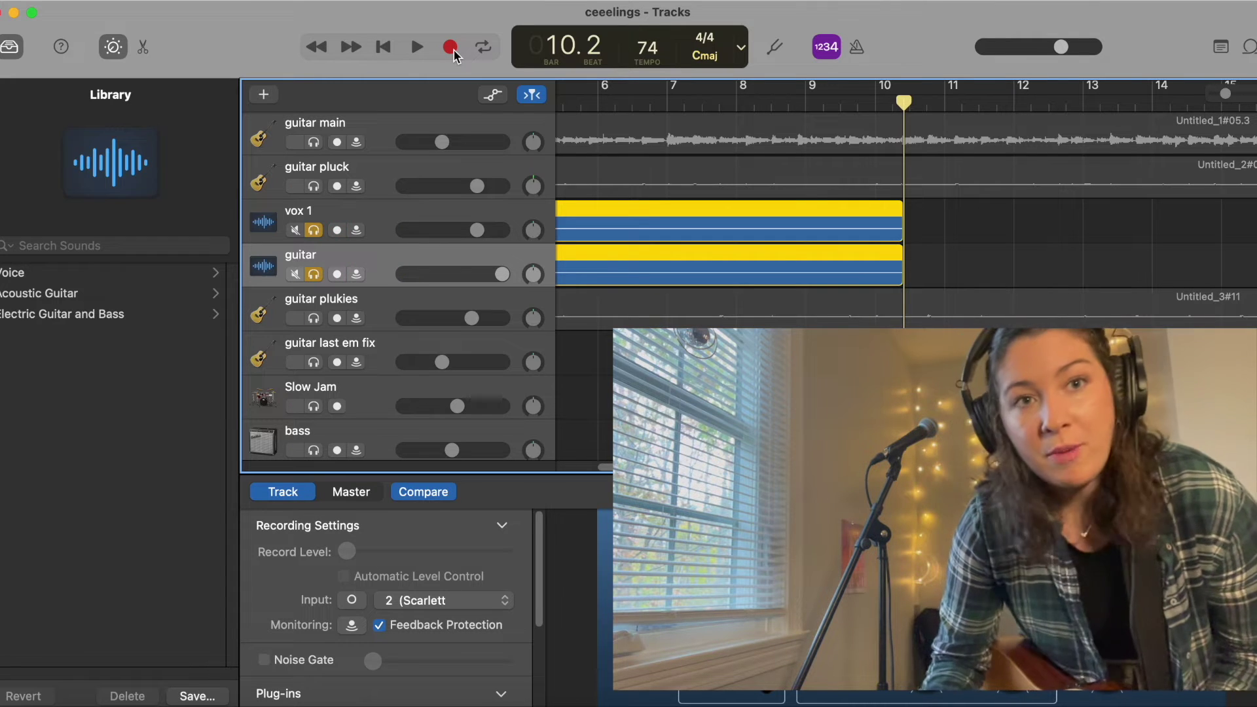
pyautogui.click(452, 49)
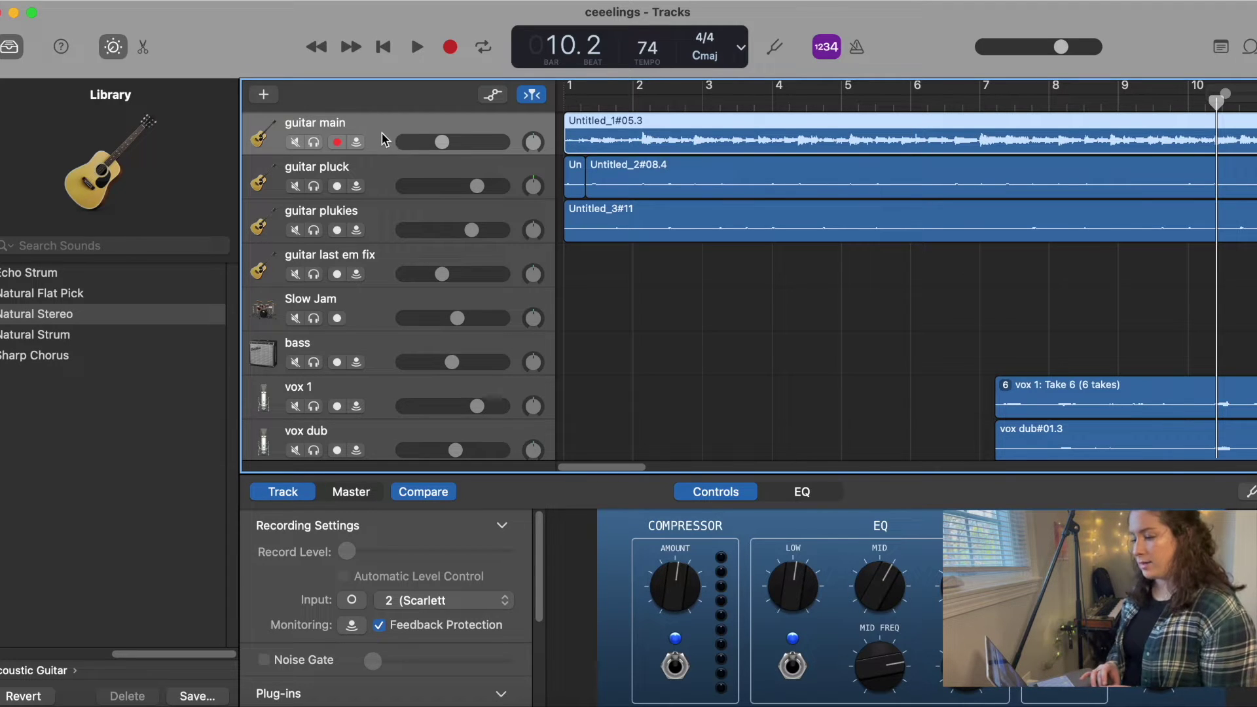
# Look over the guitar tracks and the vocal layers down to Audio 11, examining how their regions are arranged along the song
pyautogui.click(384, 174)
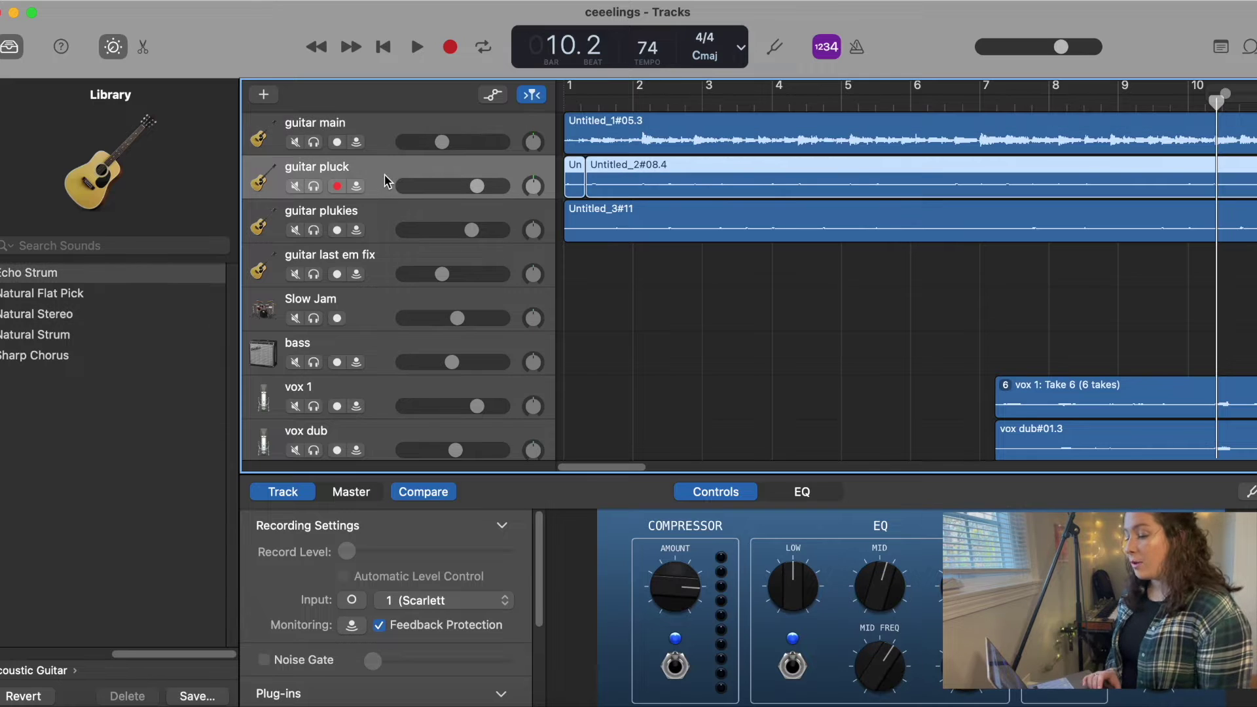
pyautogui.click(385, 119)
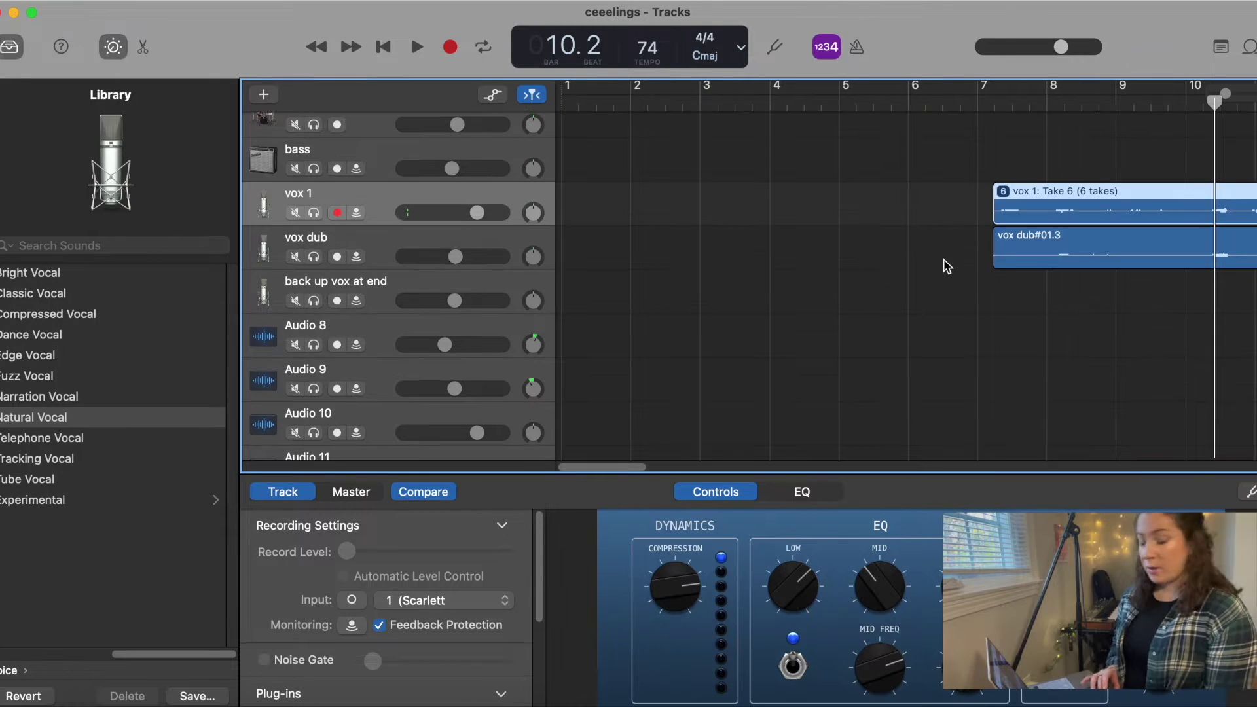
pyautogui.hscroll(3, 943, 260)
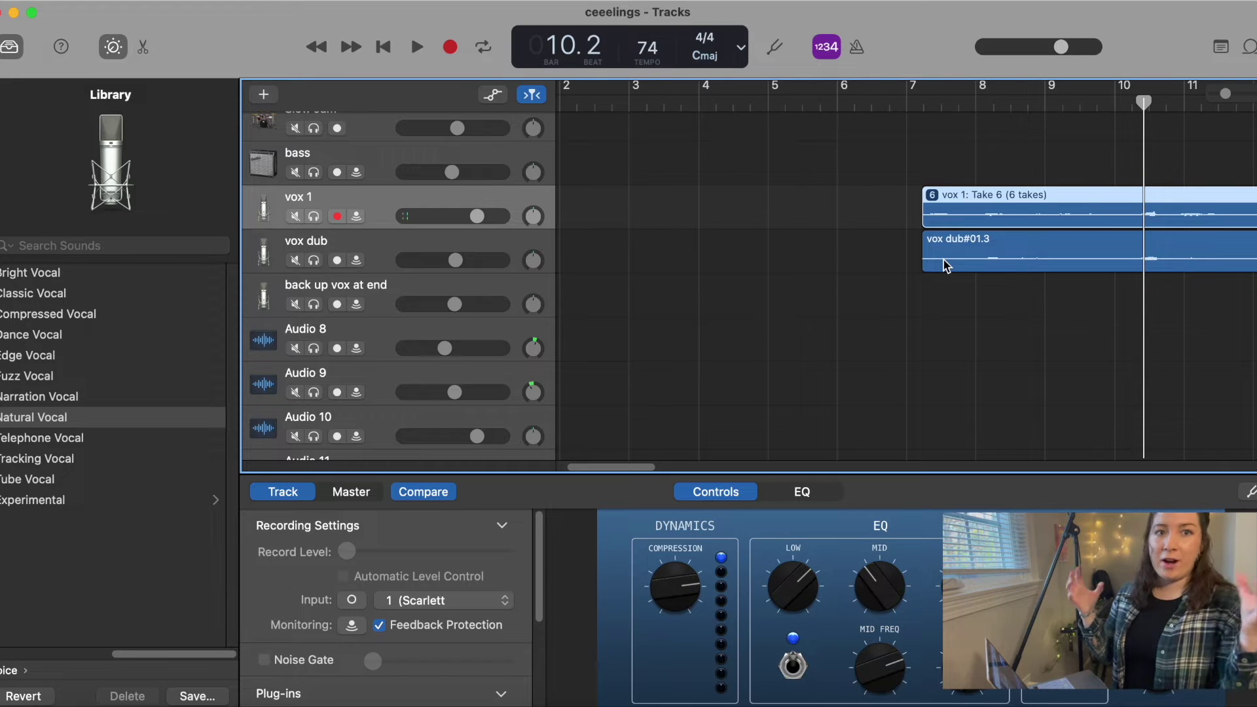
pyautogui.hscroll(20, 832, 226)
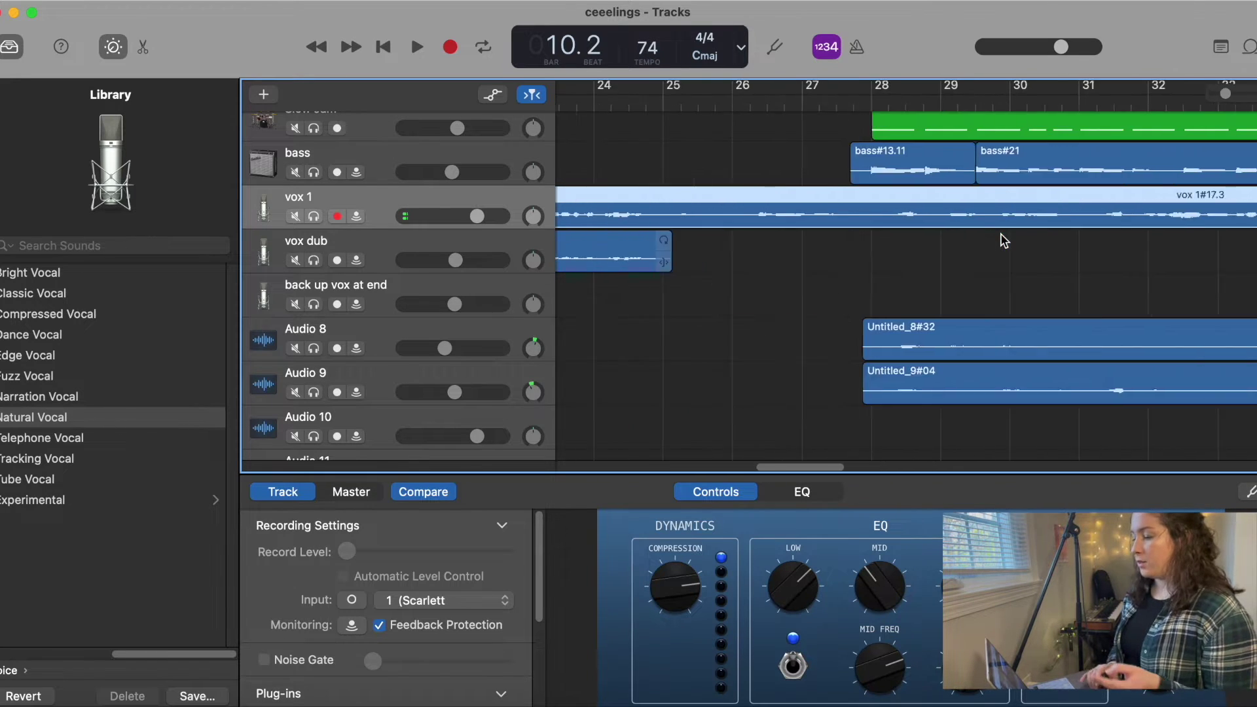
pyautogui.hscroll(-20, 1003, 241)
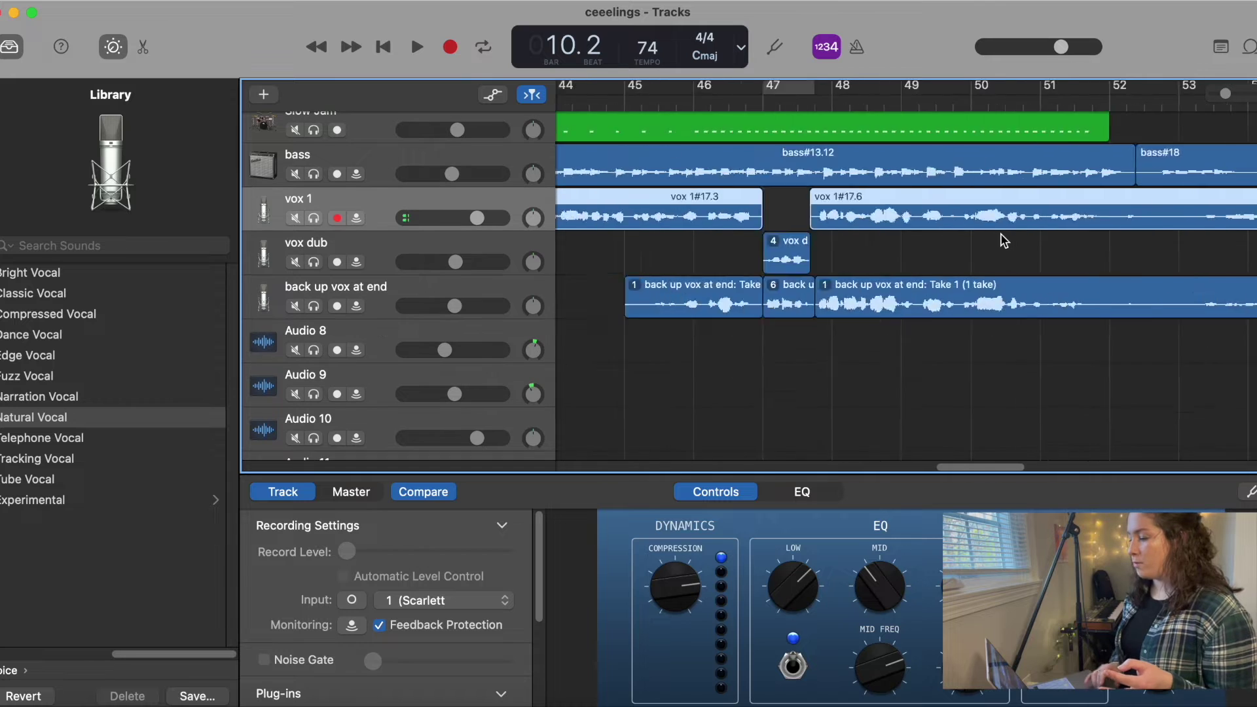
pyautogui.hscroll(-9, 1003, 241)
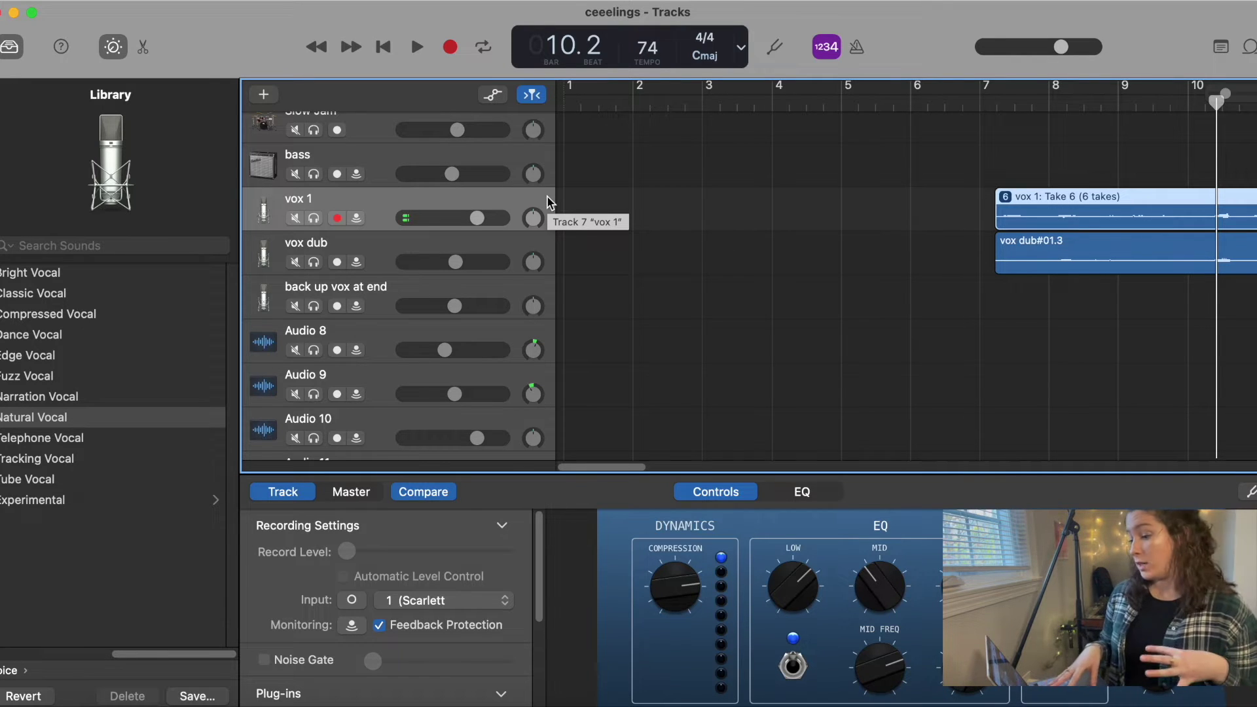
pyautogui.scroll(-1, 387, 361)
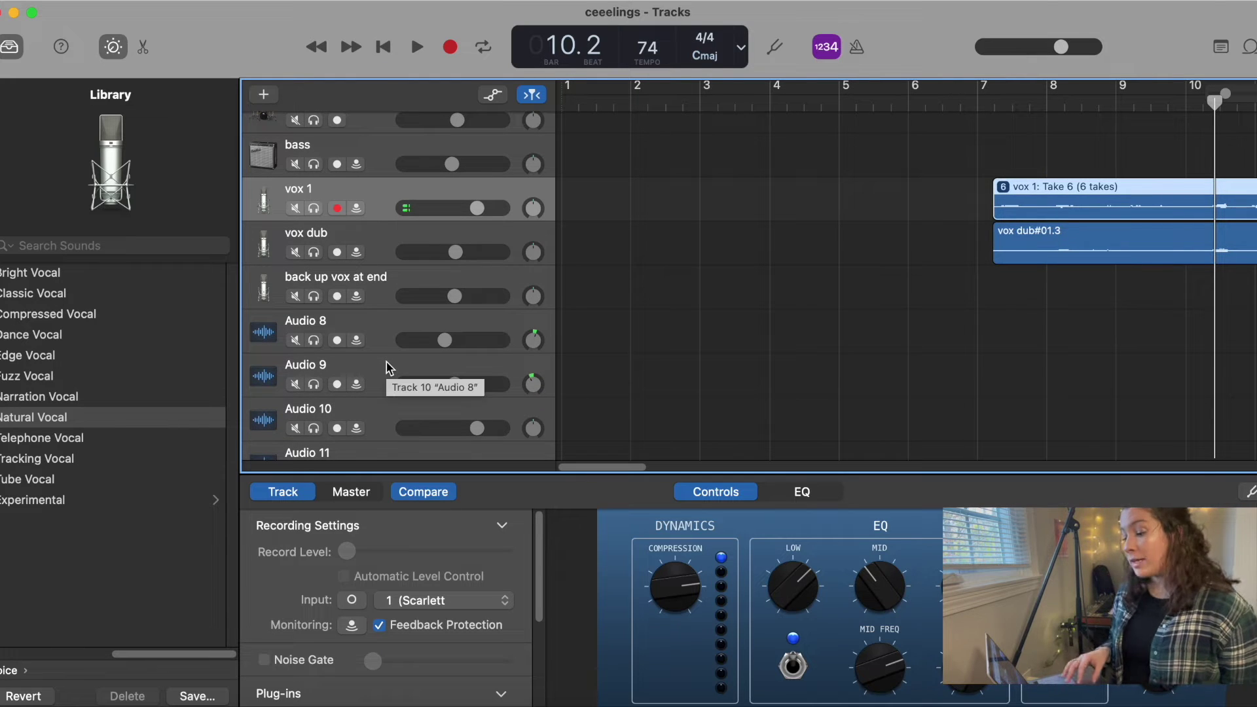
pyautogui.scroll(-3, 374, 391)
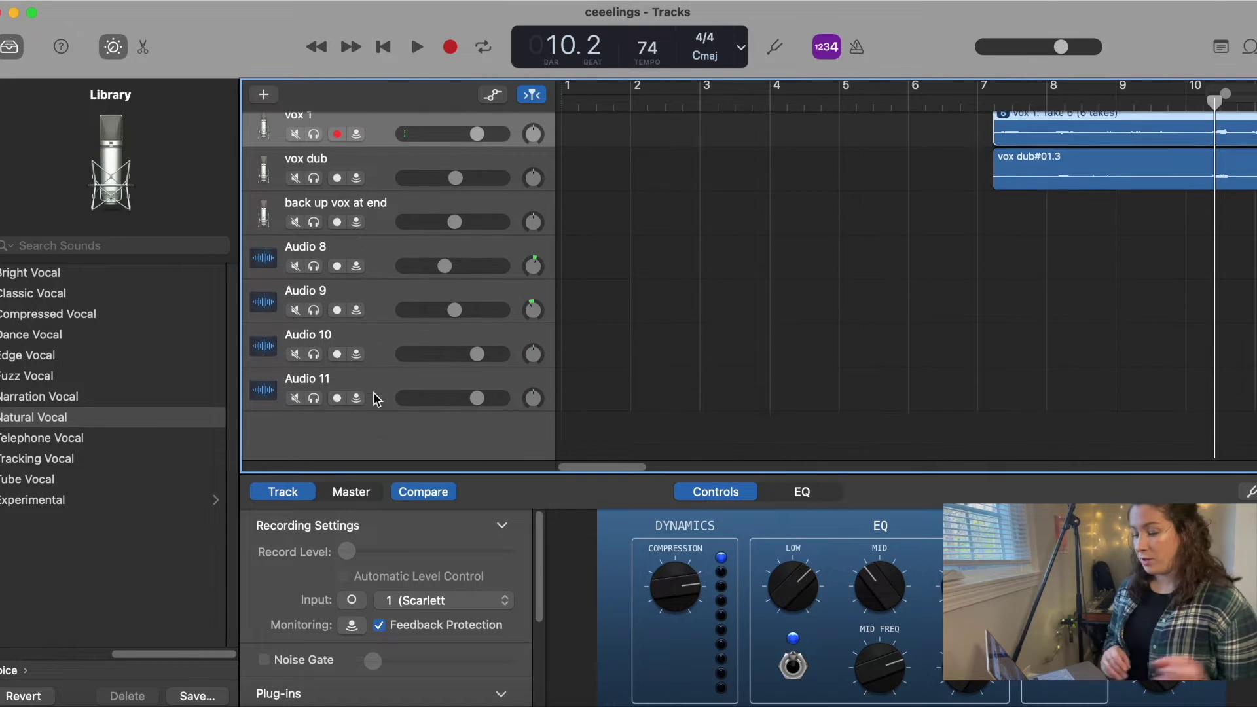
pyautogui.hscroll(10, 853, 345)
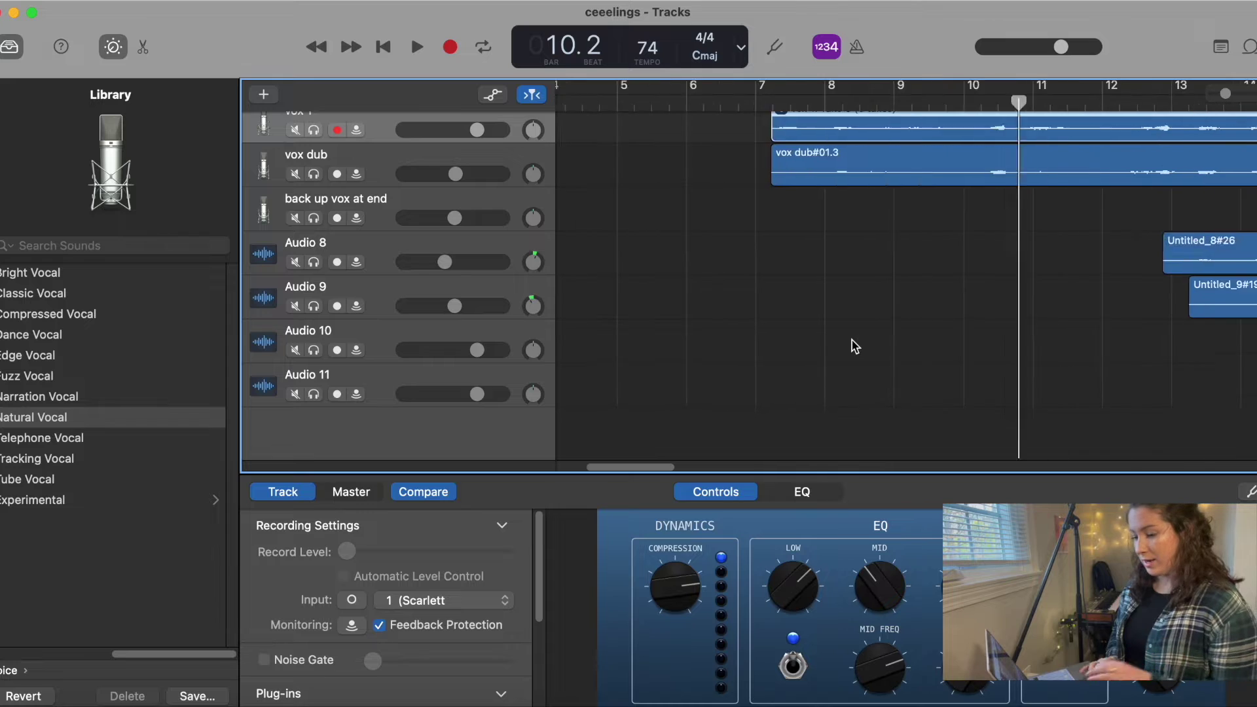
pyautogui.hscroll(3, 854, 345)
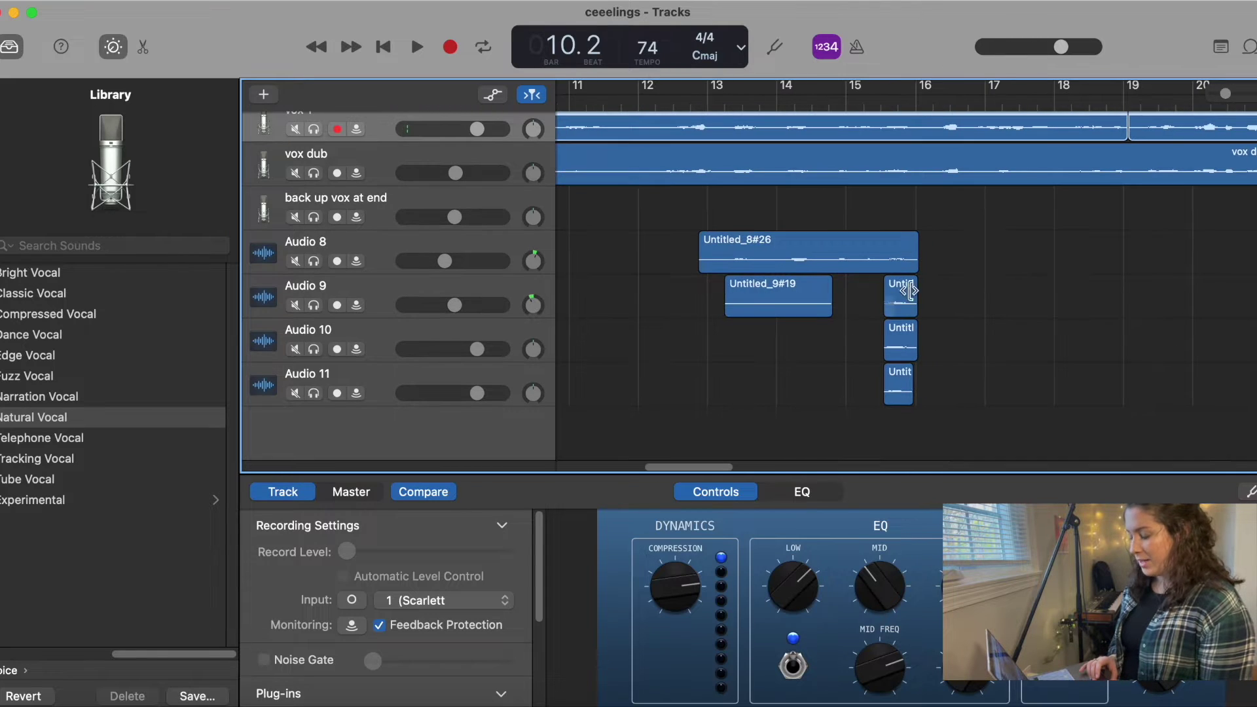
# Play the song from about bar 15 to hear the layered vocals on Audio 8 through Audio 11
pyautogui.click(868, 104)
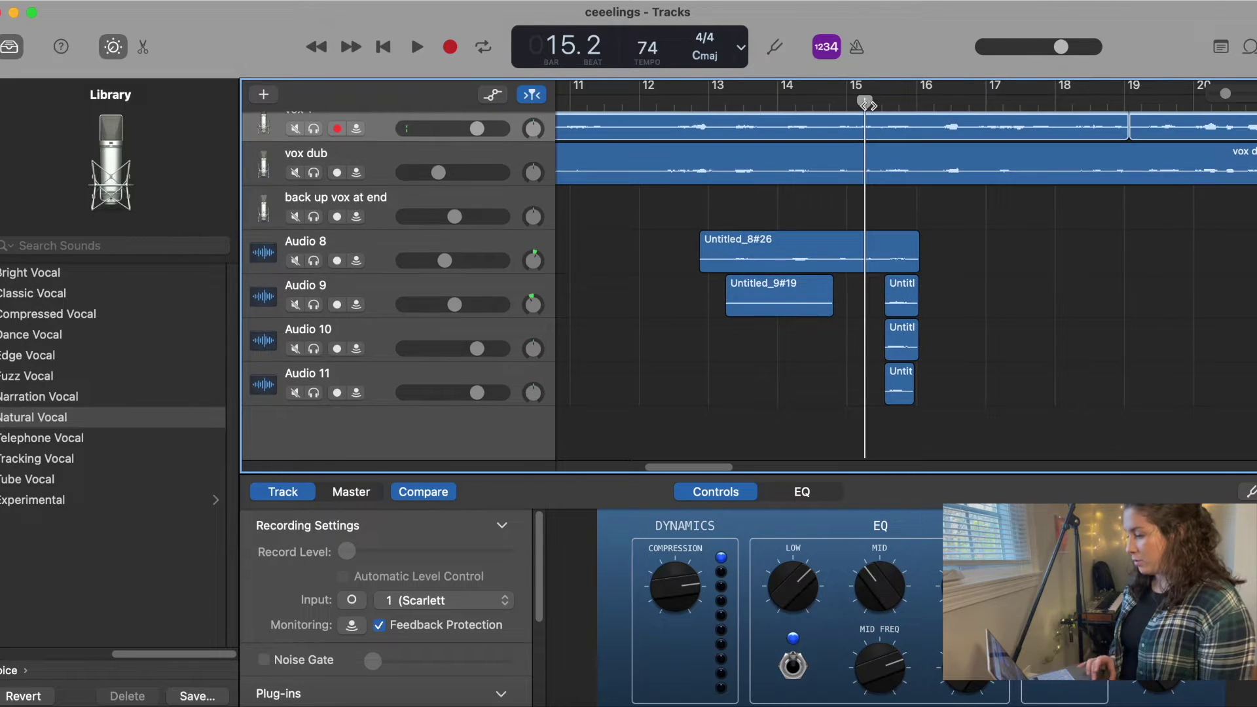
pyautogui.press('space')
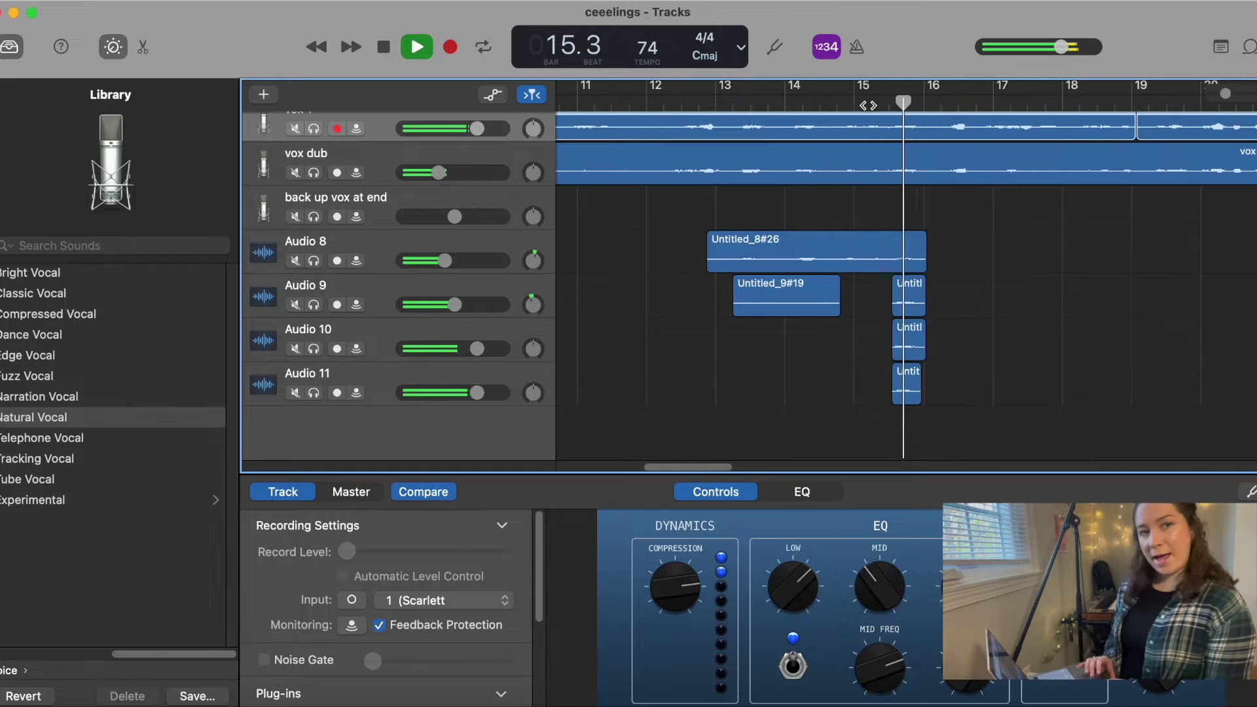
pyautogui.scroll(-1, 658, 275)
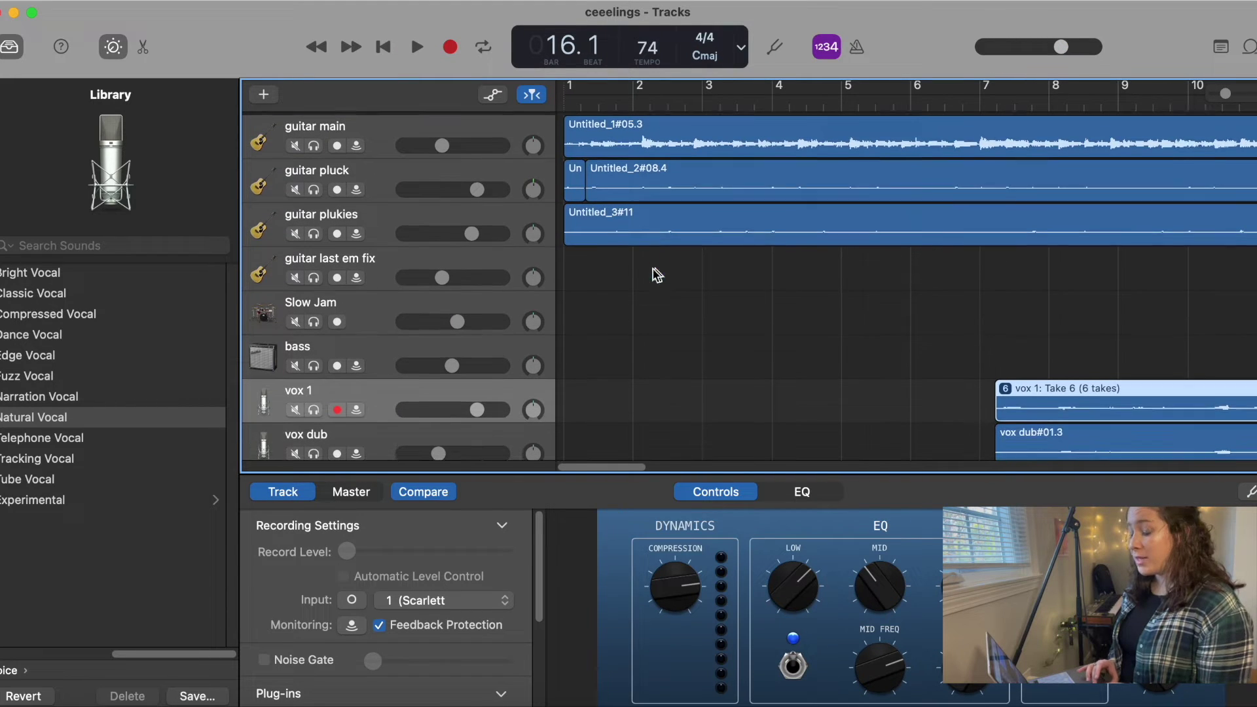
# Examine the sounds and recording settings of the guitar pluck, guitar plukies, bass and Audio 8 tracks
pyautogui.click(380, 171)
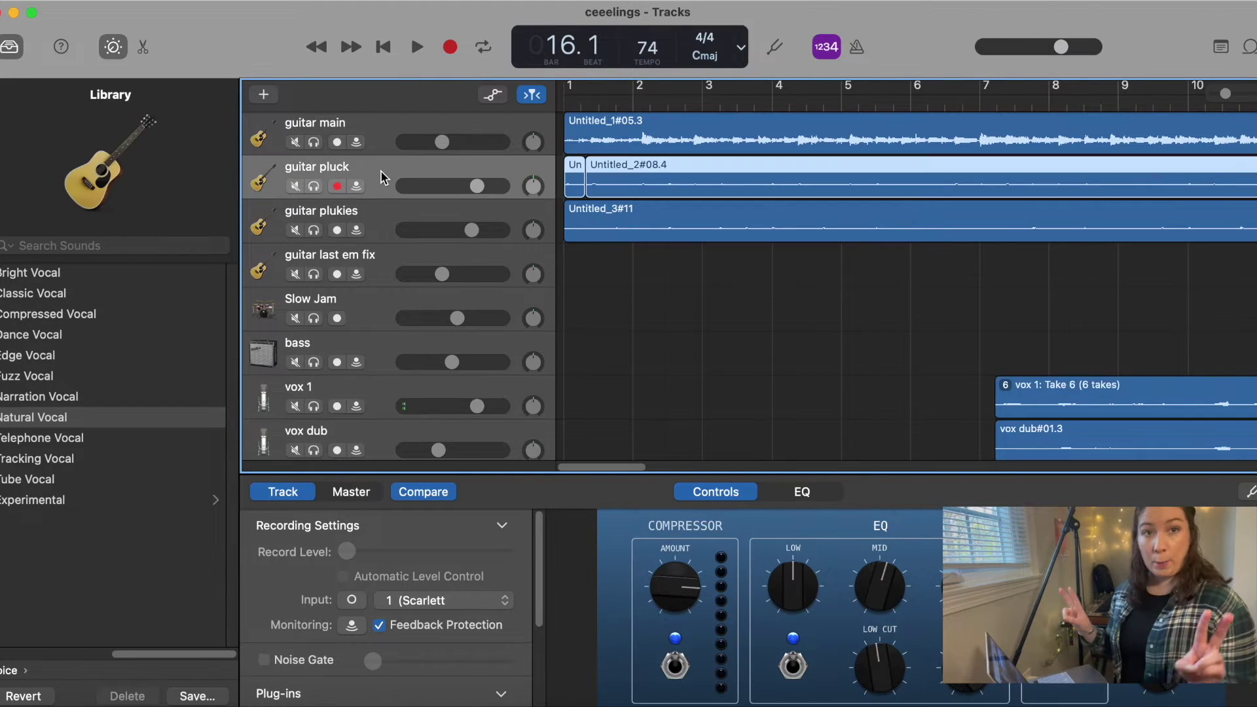
pyautogui.click(387, 226)
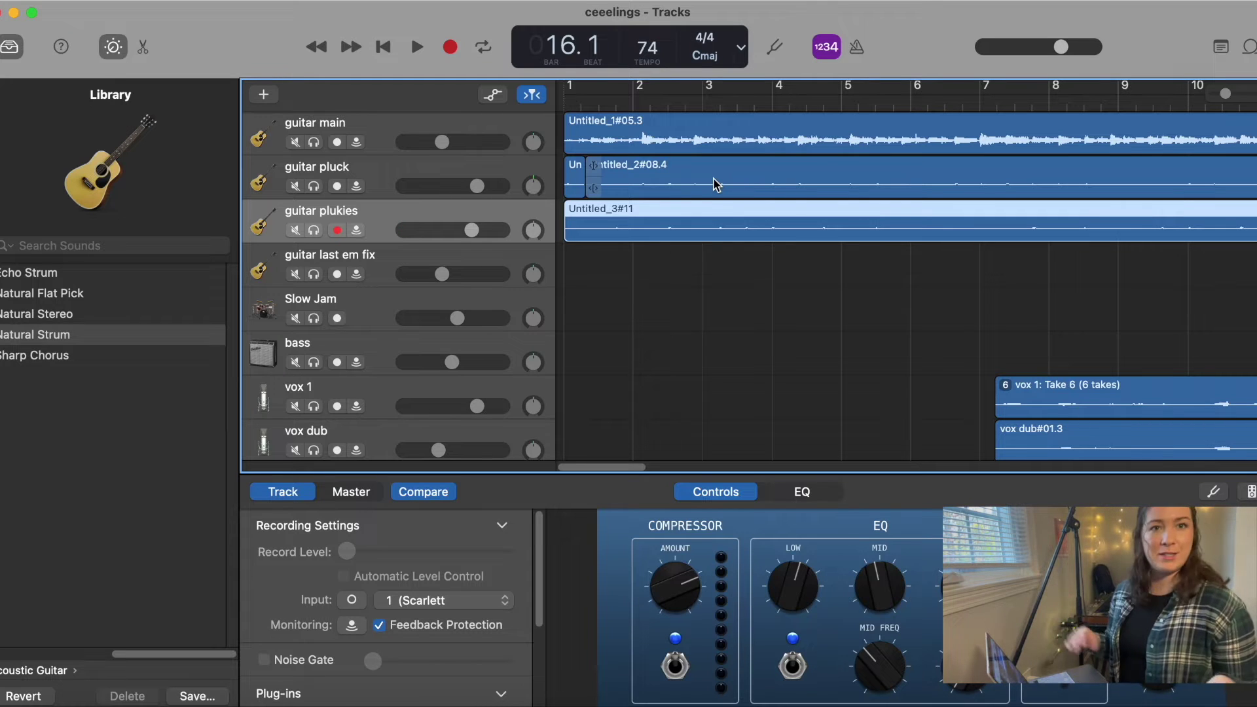
pyautogui.scroll(-3, 435, 317)
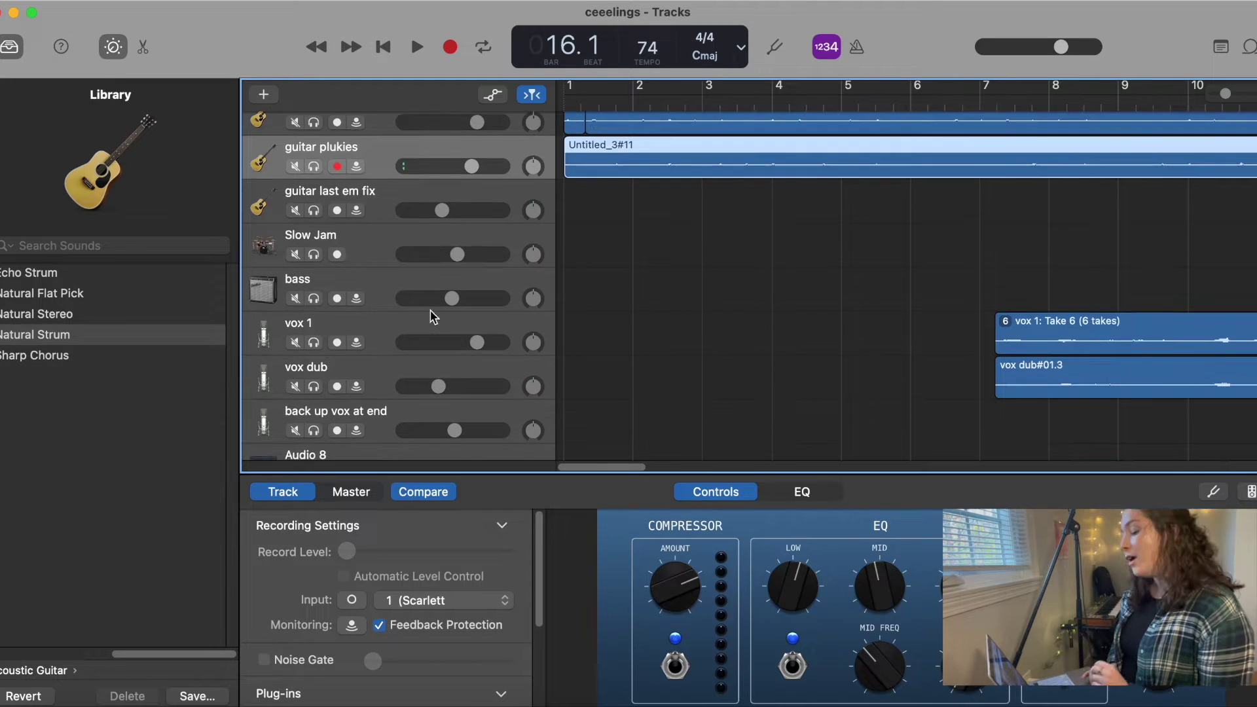
pyautogui.click(383, 290)
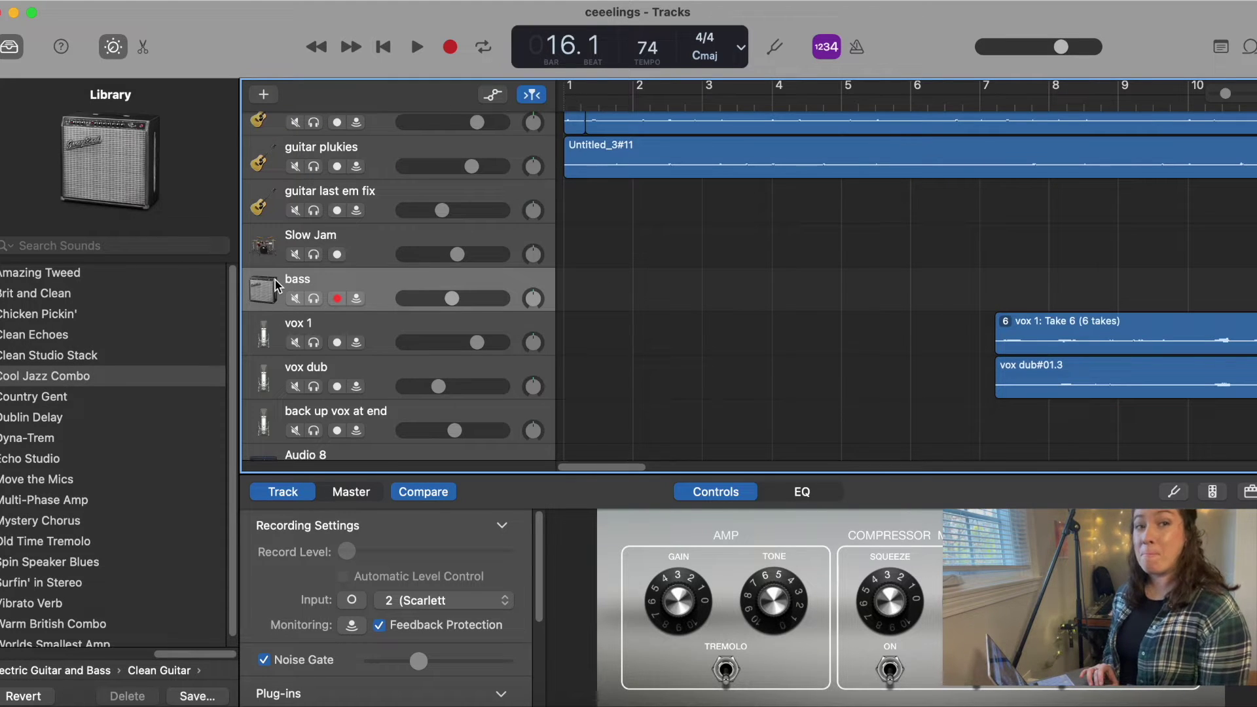
pyautogui.scroll(-5, 327, 308)
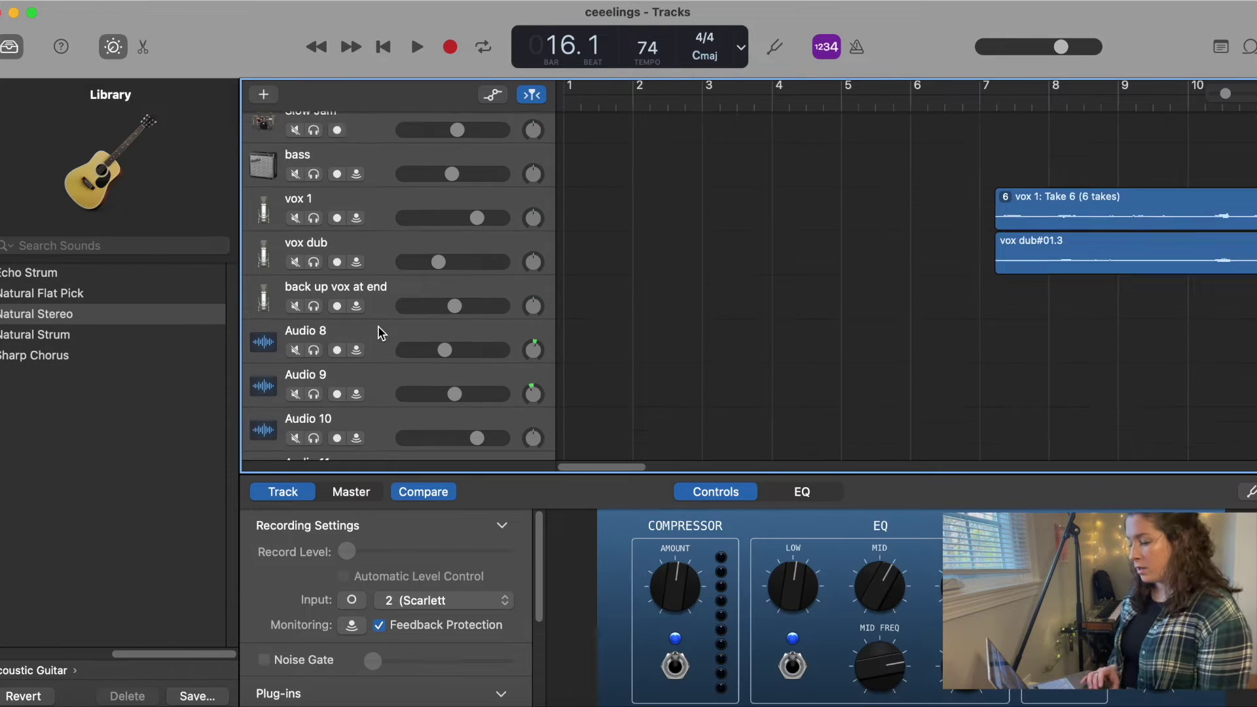
pyautogui.click(254, 254)
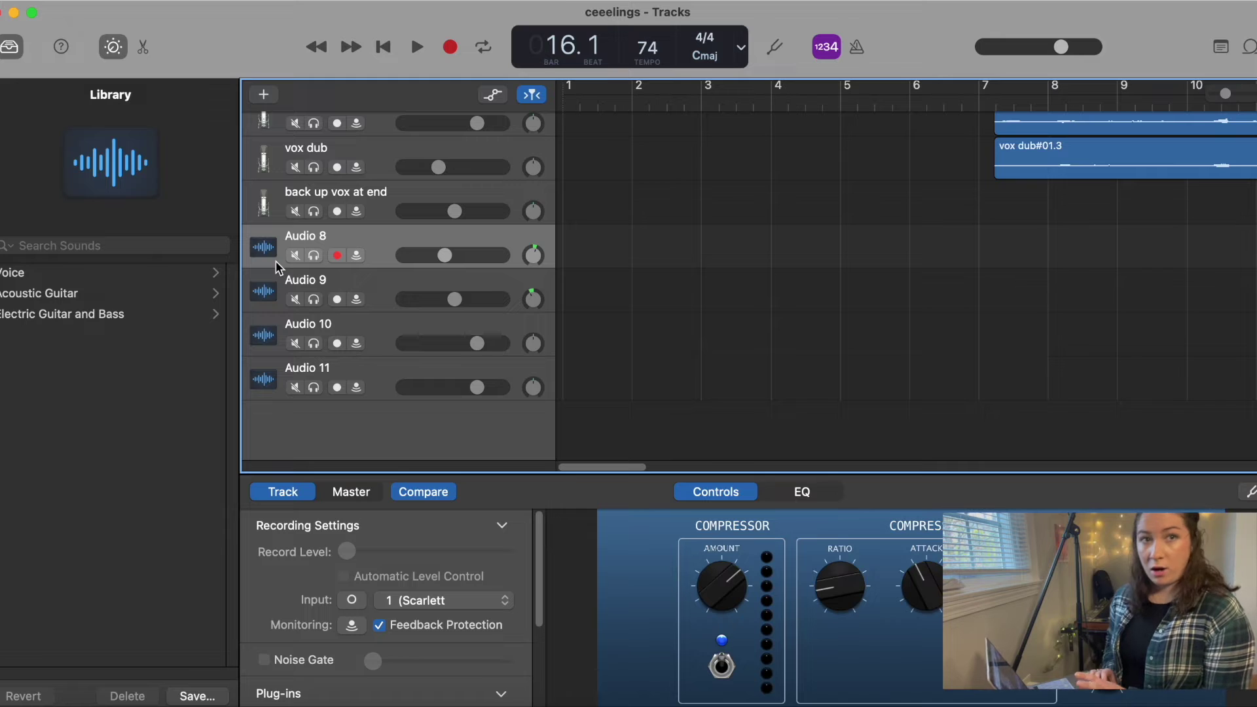
pyautogui.scroll(2, 362, 253)
pyautogui.scroll(4, 362, 253)
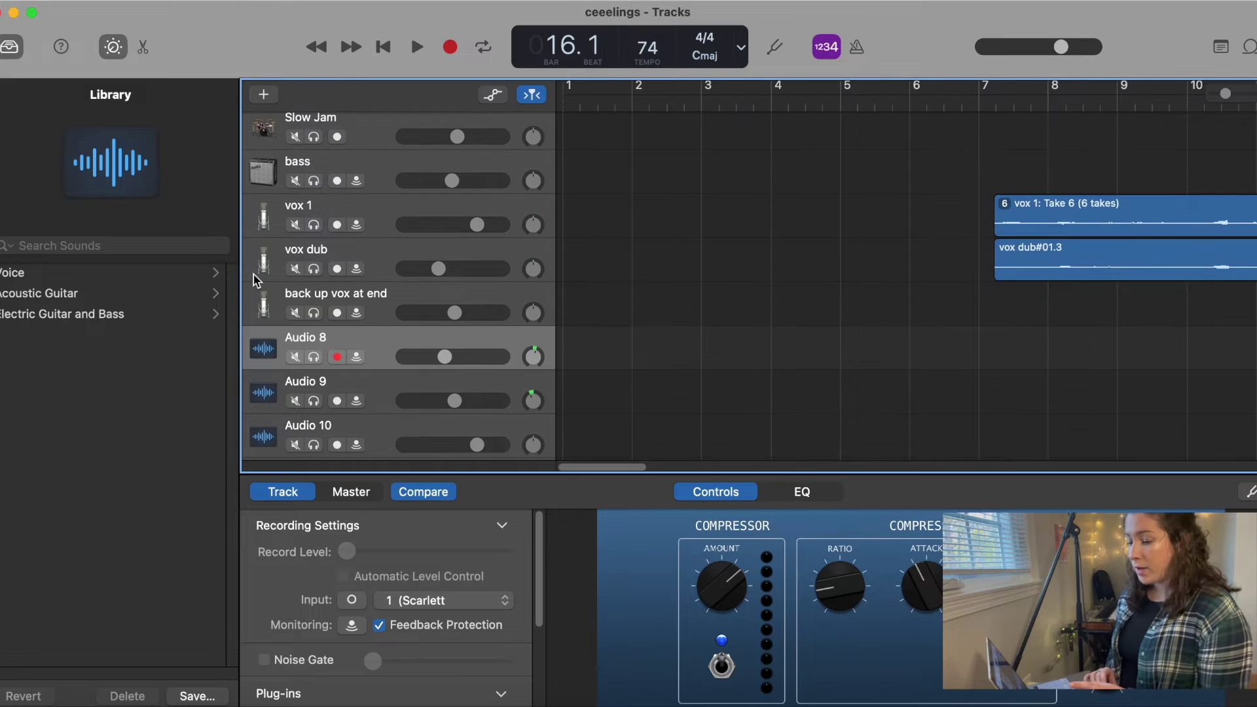
pyautogui.scroll(2, 286, 180)
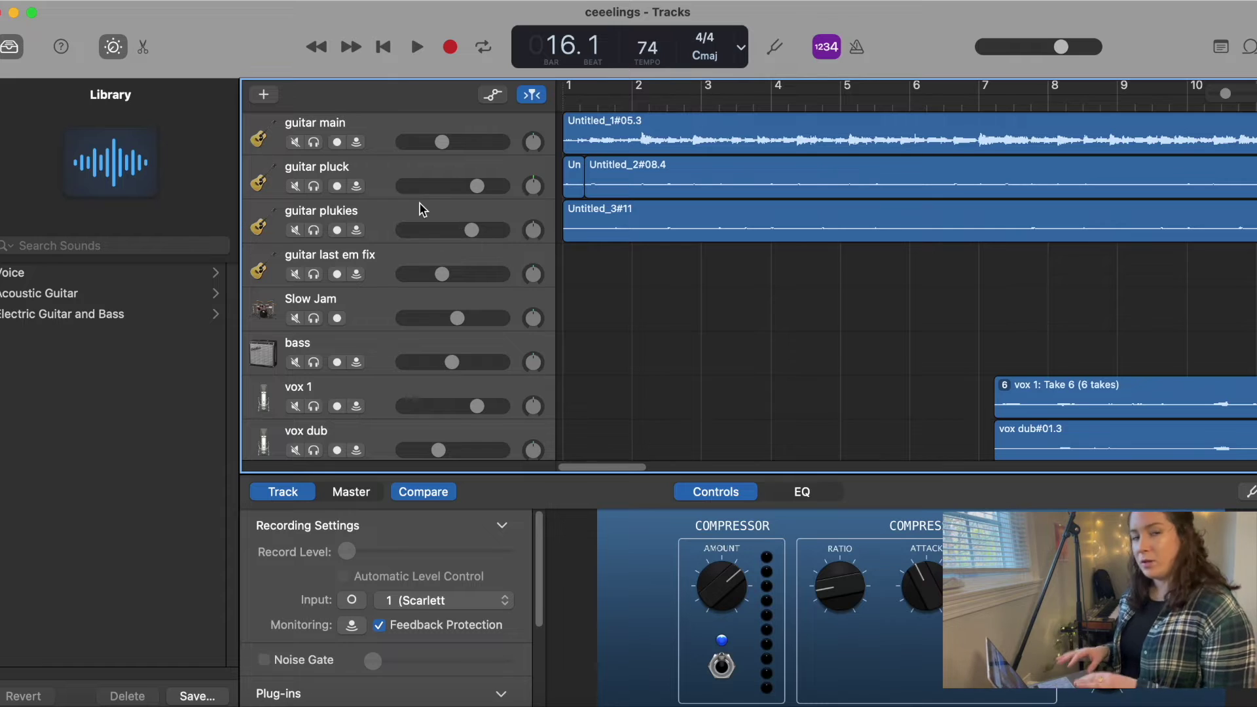
# Compare the sound presets and settings of the four guitar tracks, and inspect those of vox 1
pyautogui.click(380, 135)
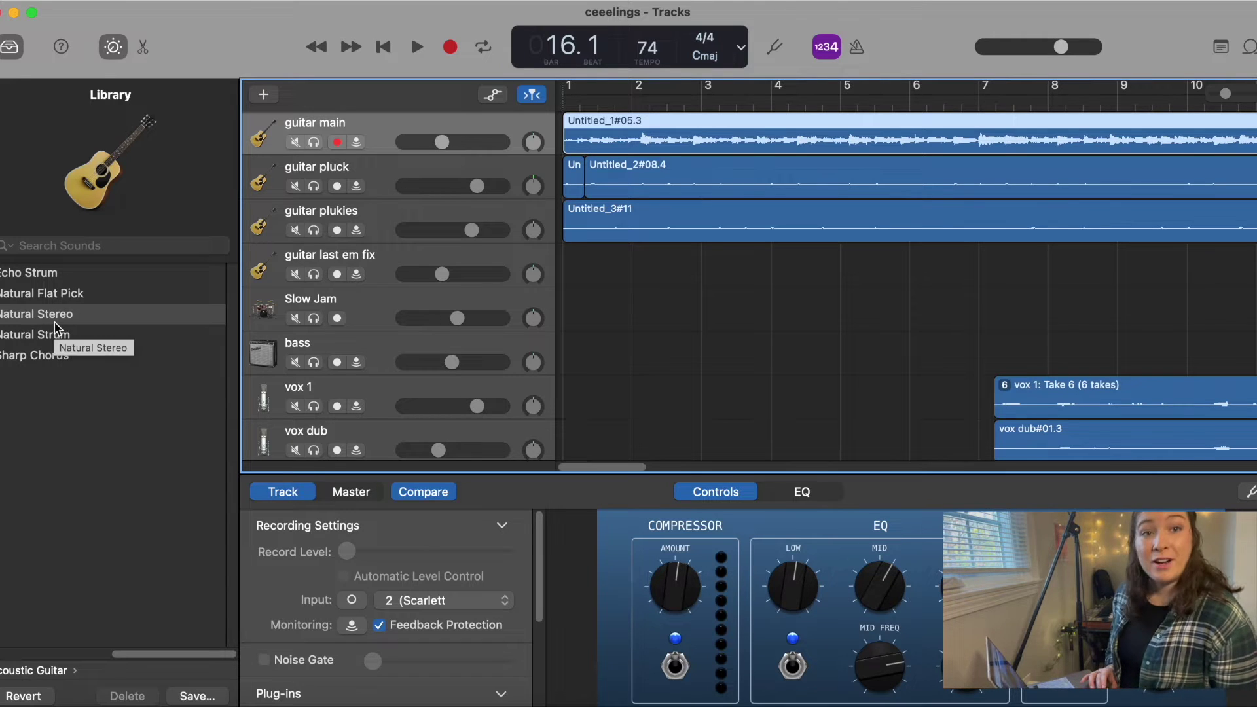
pyautogui.click(270, 178)
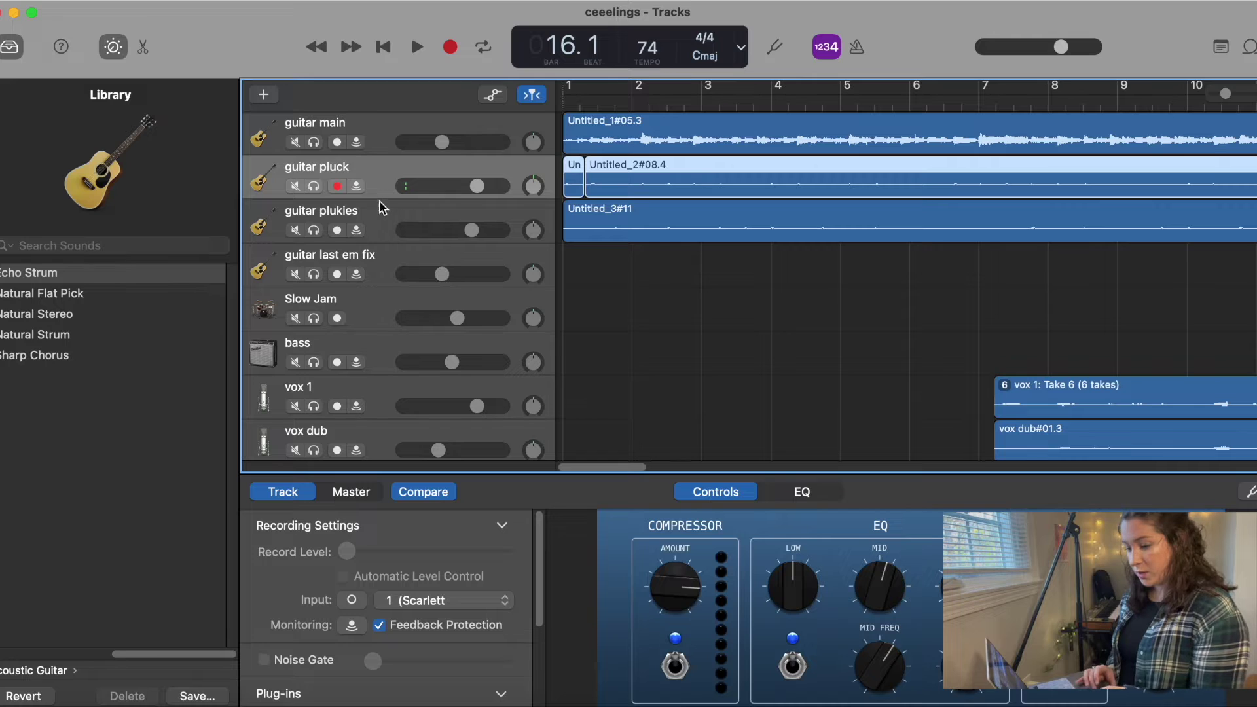
pyautogui.click(386, 222)
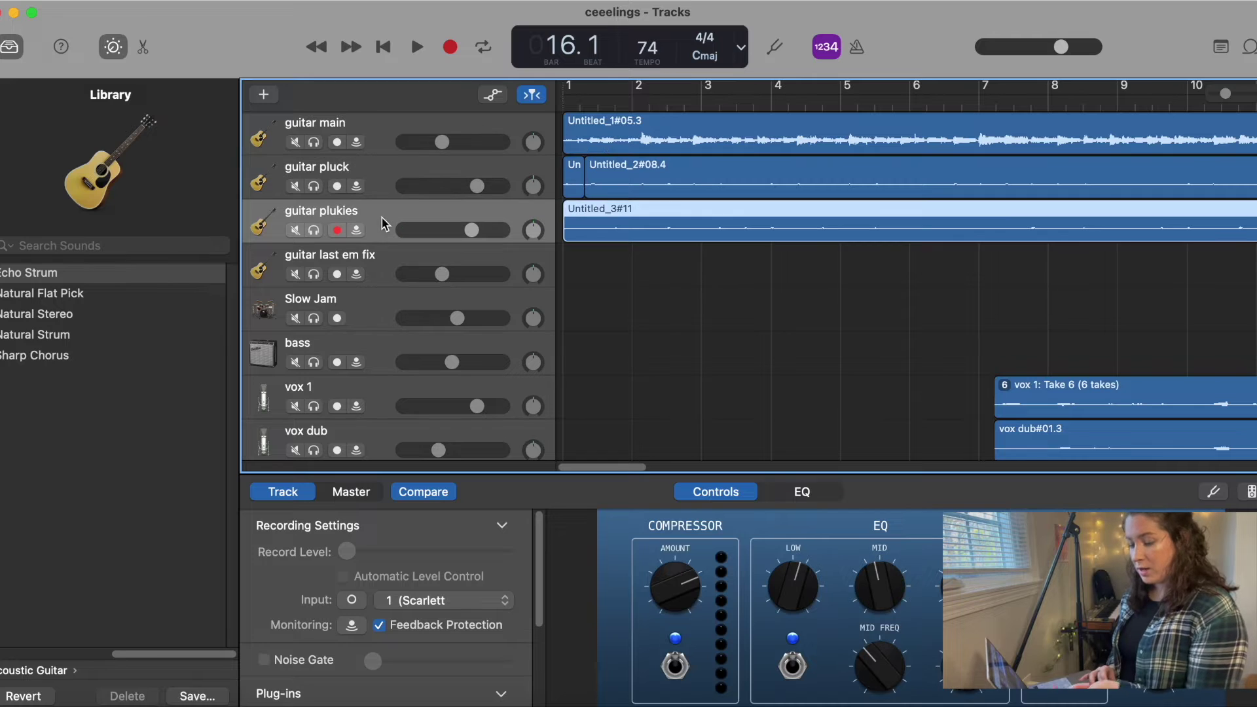
pyautogui.click(389, 262)
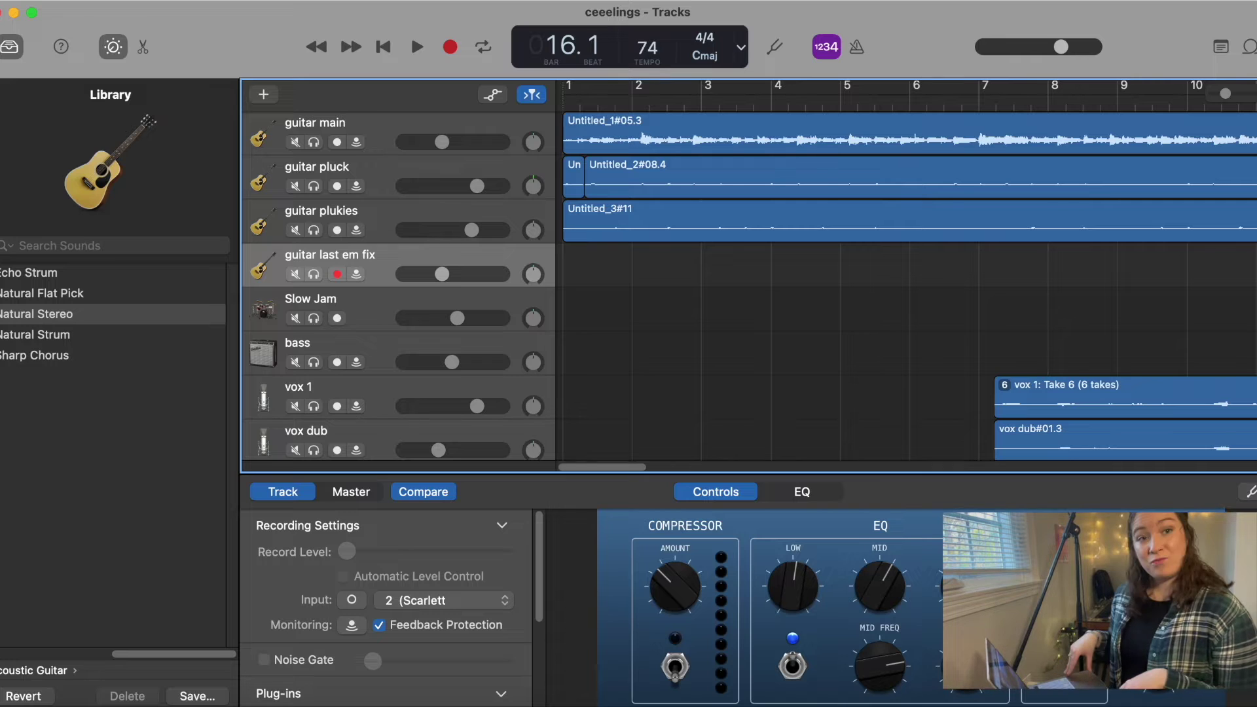
pyautogui.click(386, 140)
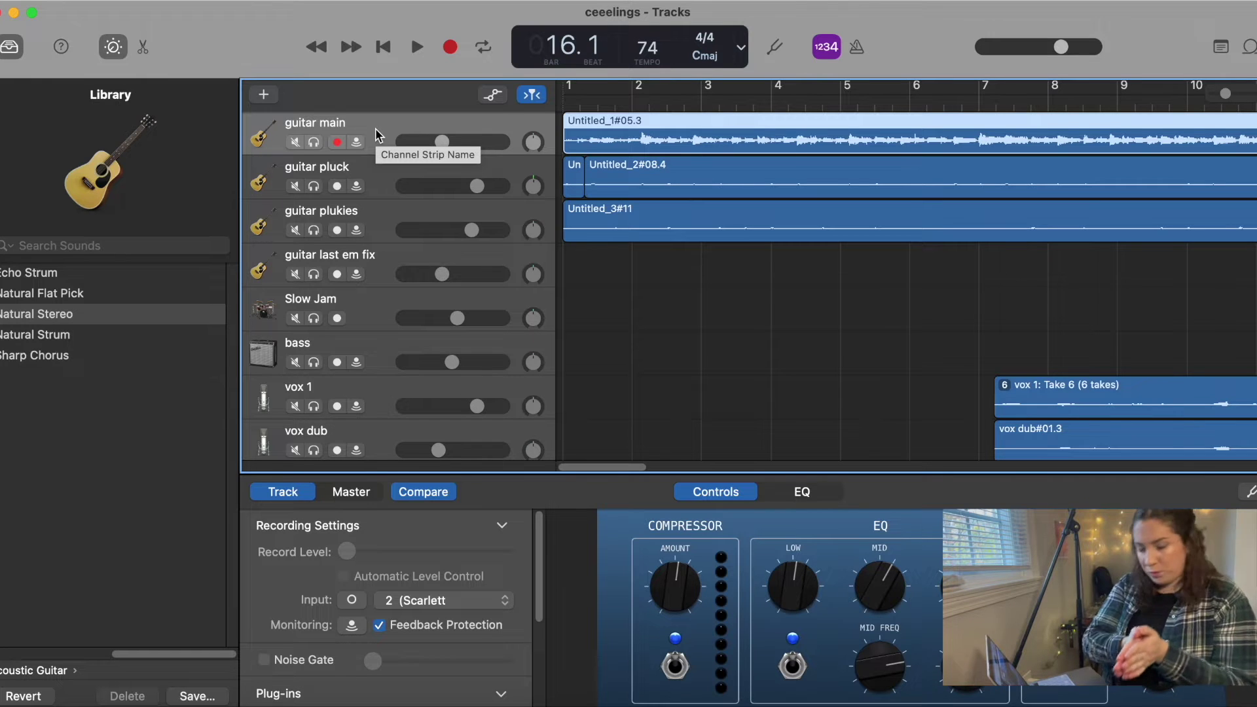
pyautogui.scroll(-5, 403, 263)
pyautogui.click(377, 229)
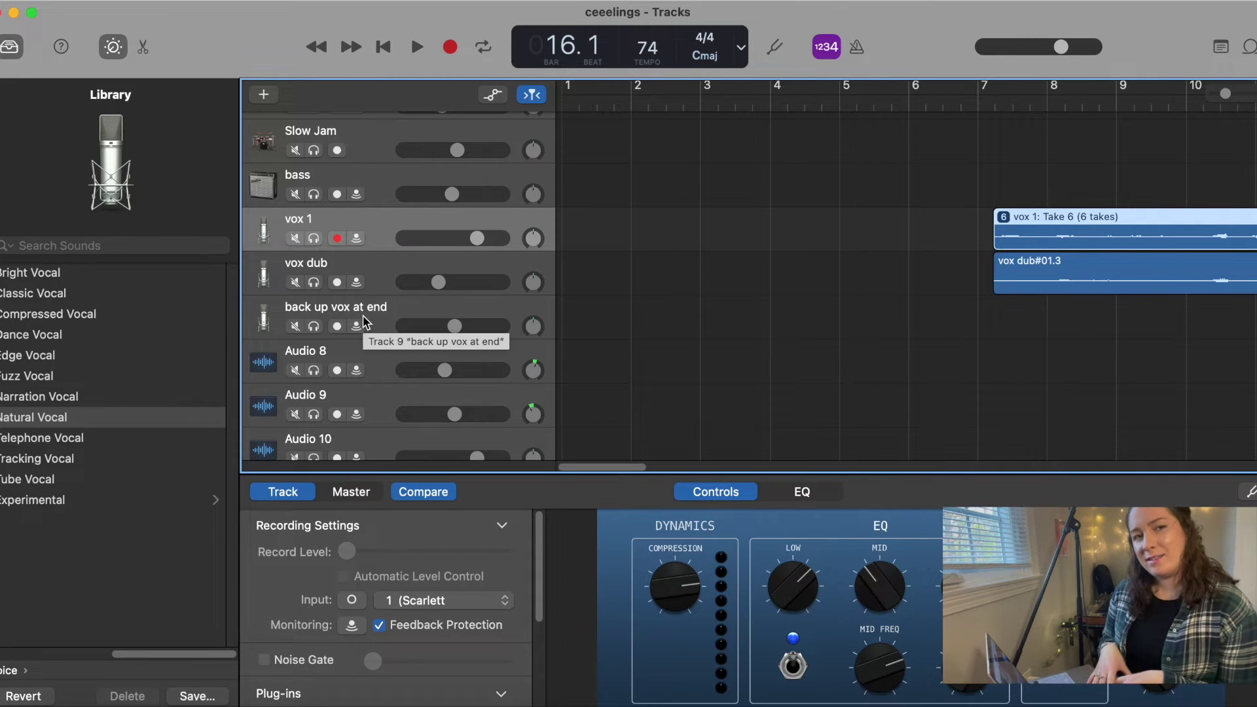
pyautogui.scroll(2, 438, 307)
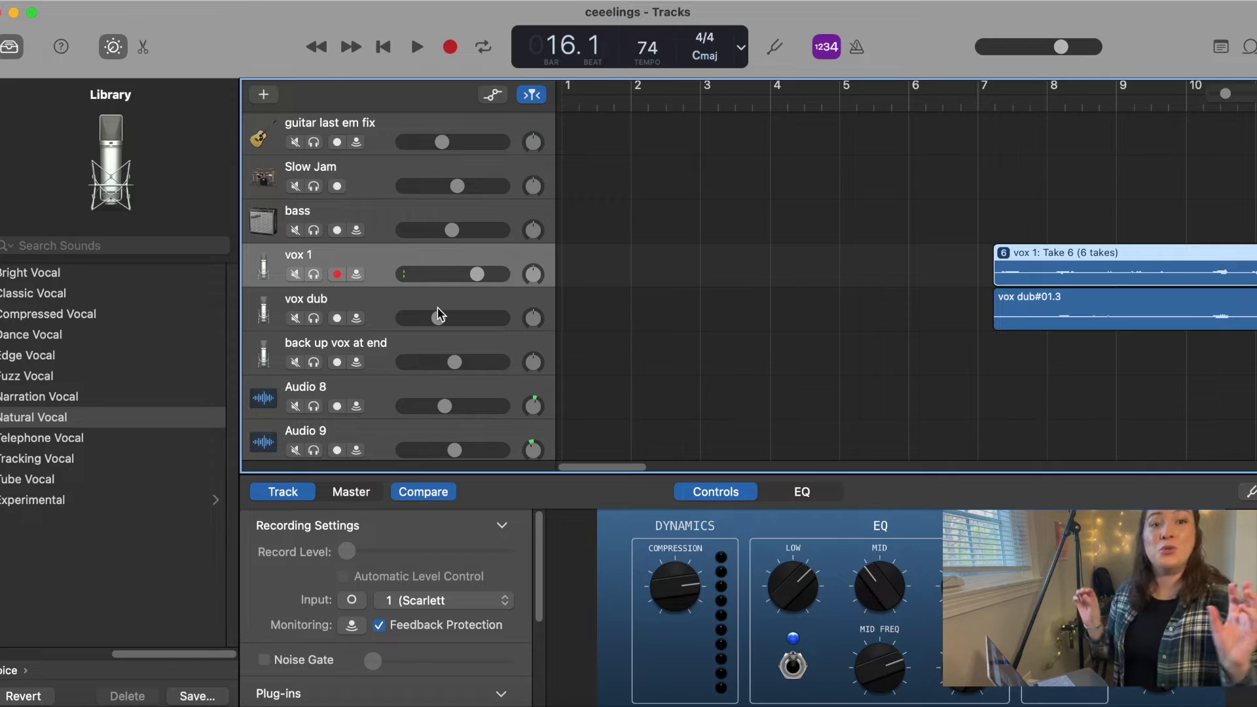
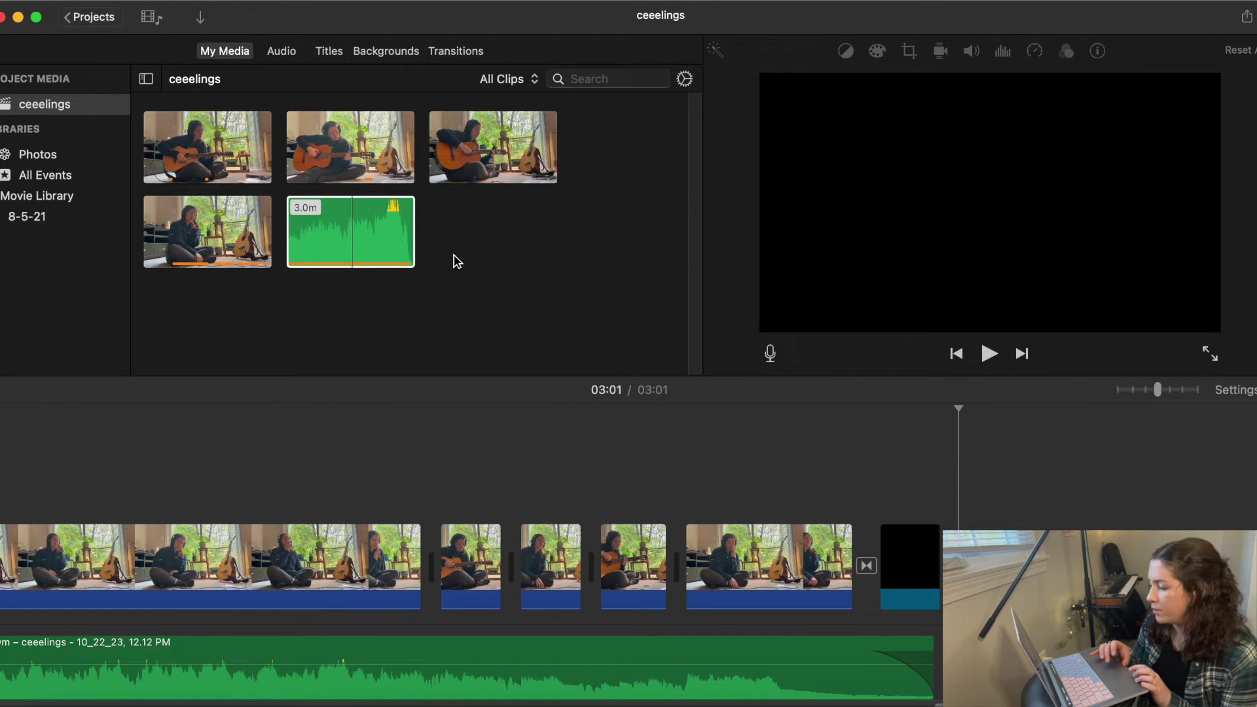
# In iMovie, add the 3.0m song audio and the first 4.6m guitar video after the end of the existing edit
pyautogui.moveTo(388, 238); pyautogui.dragTo(1000, 656)
pyautogui.hscroll(5, 851, 556)
pyautogui.click(169, 143)
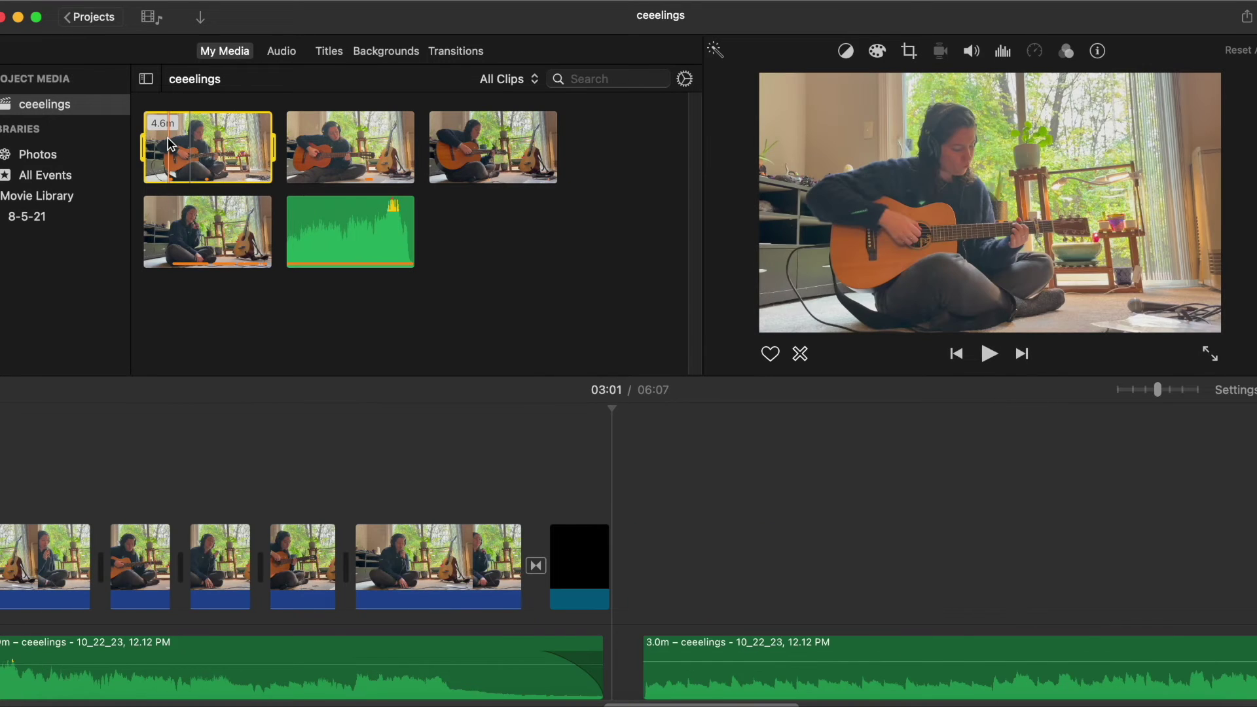
pyautogui.moveTo(619, 216); pyautogui.dragTo(753, 570)
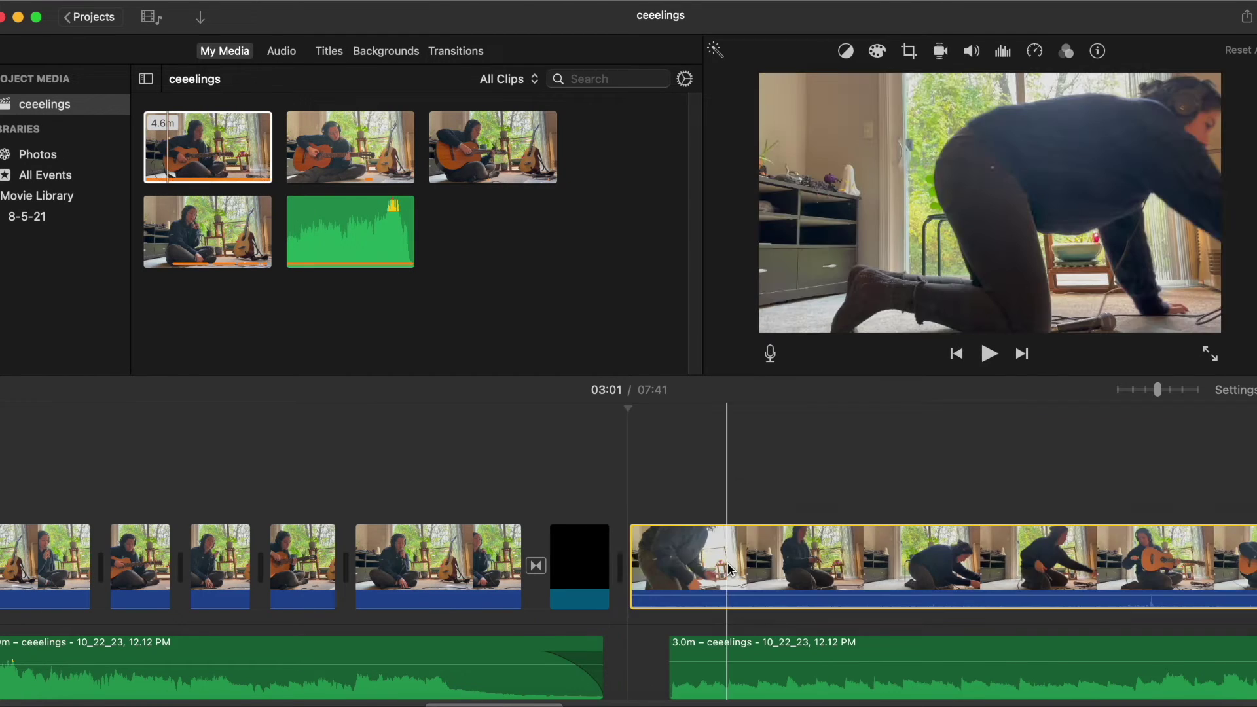
# Split the added guitar video at 03:44, just before the playing starts, and delete the portion before the cut
pyautogui.hscroll(2, 768, 606)
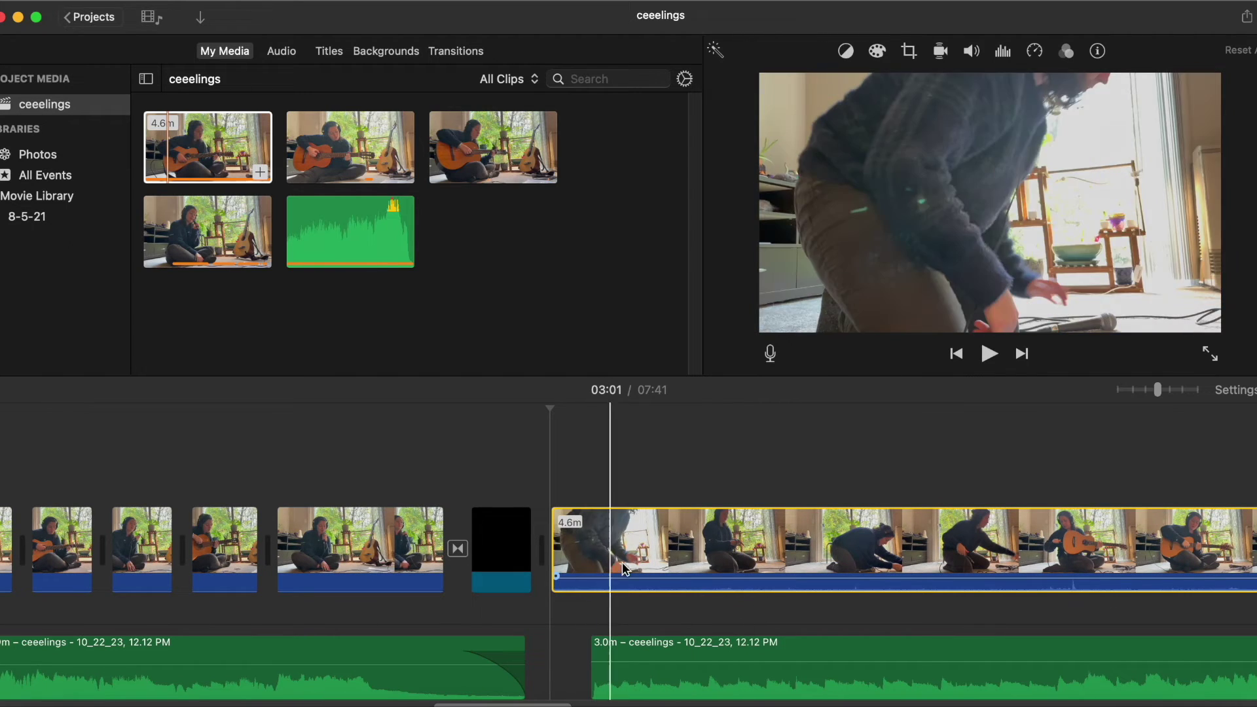
pyautogui.hscroll(4, 851, 579)
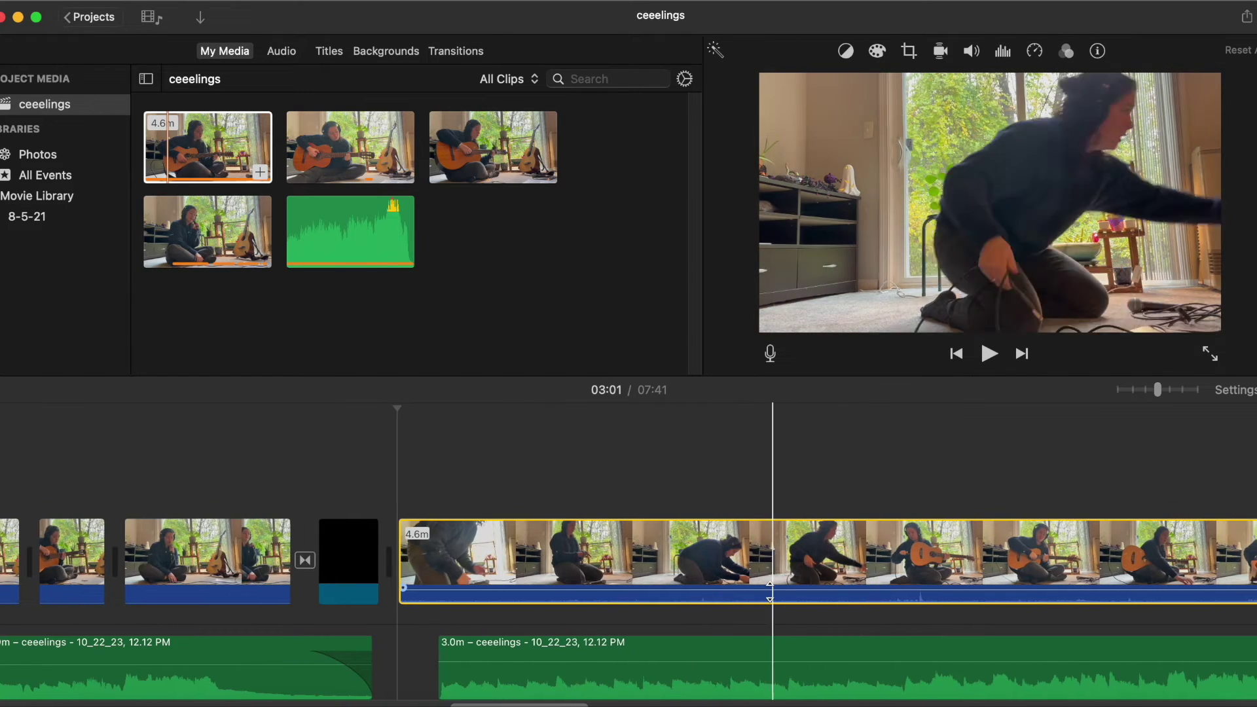
pyautogui.hscroll(6, 973, 581)
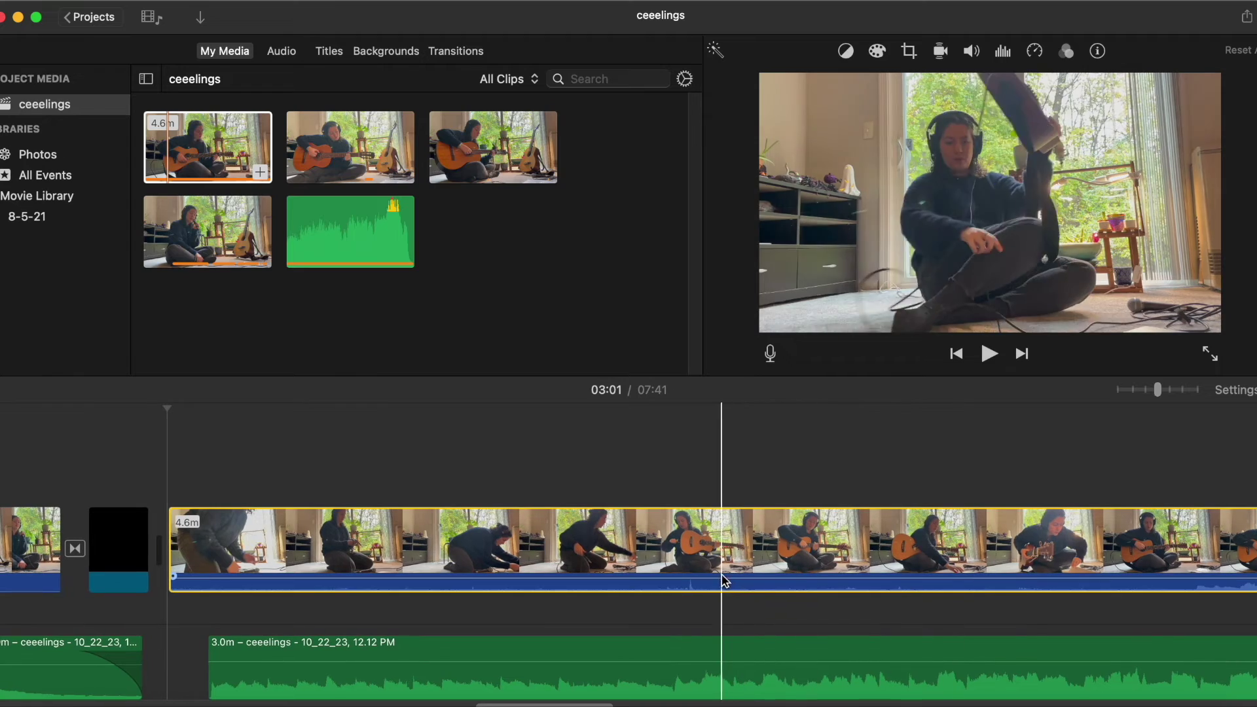
pyautogui.hscroll(4, 665, 573)
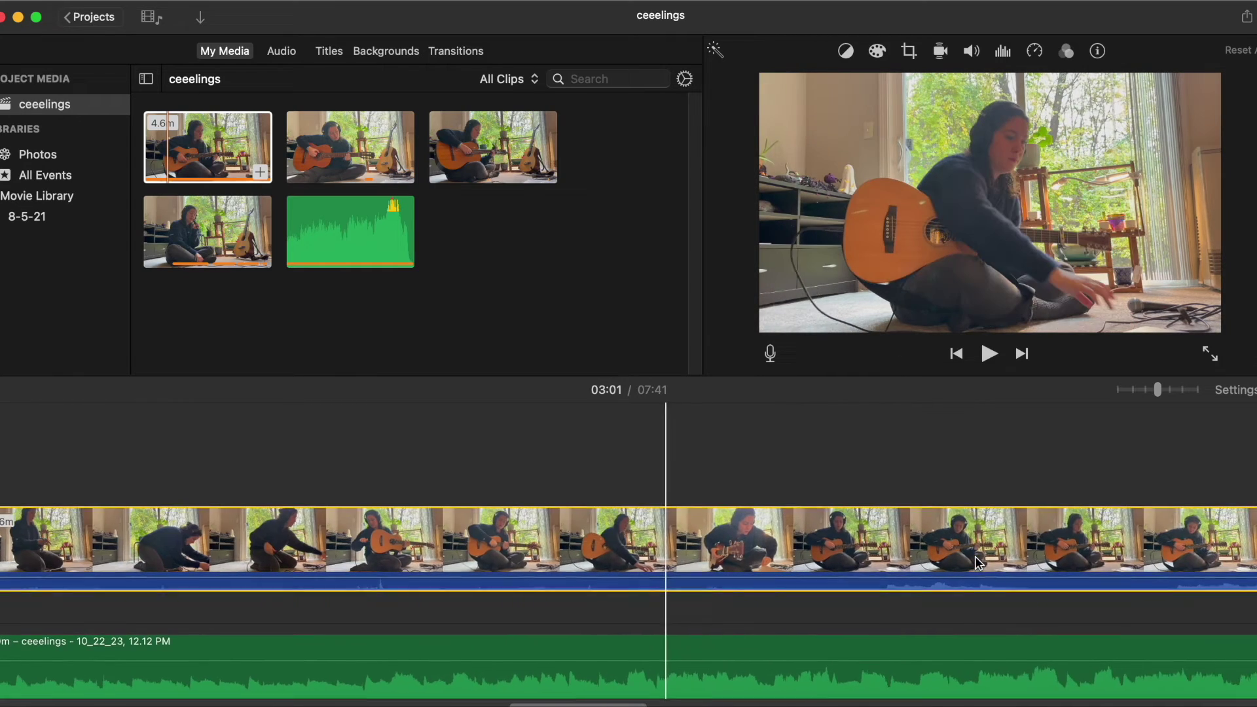
pyautogui.hscroll(6, 873, 563)
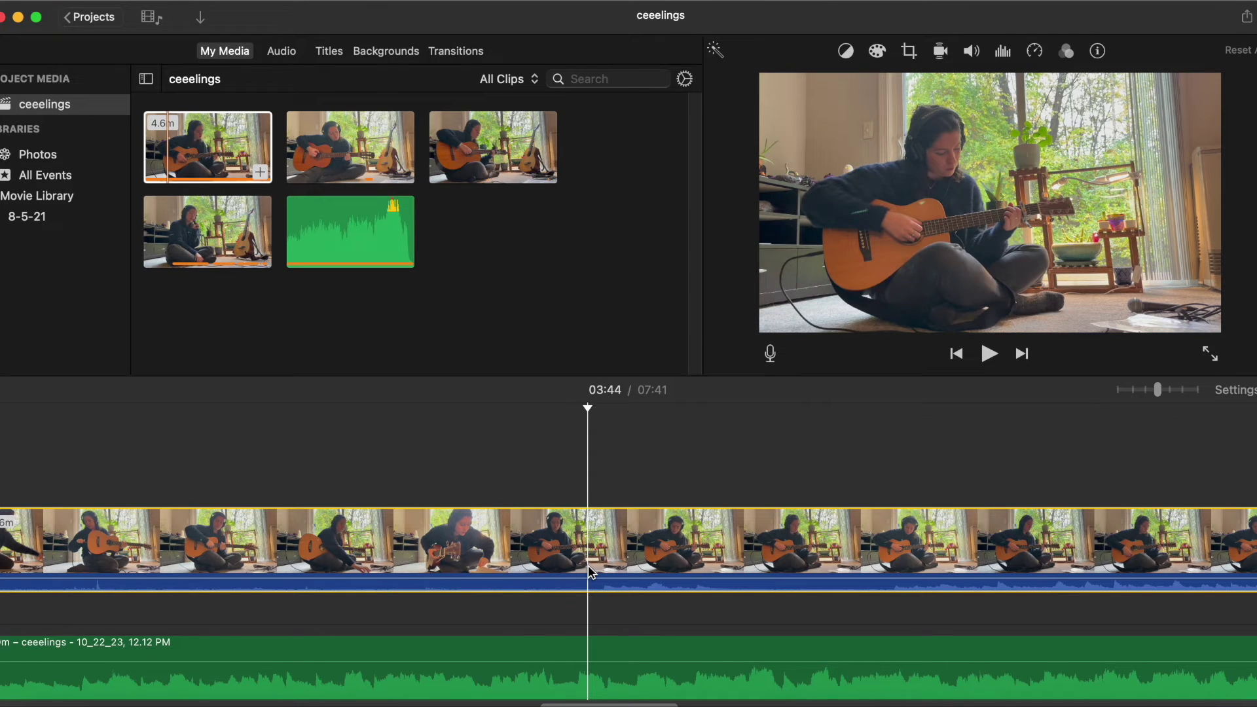
pyautogui.press('super+b')
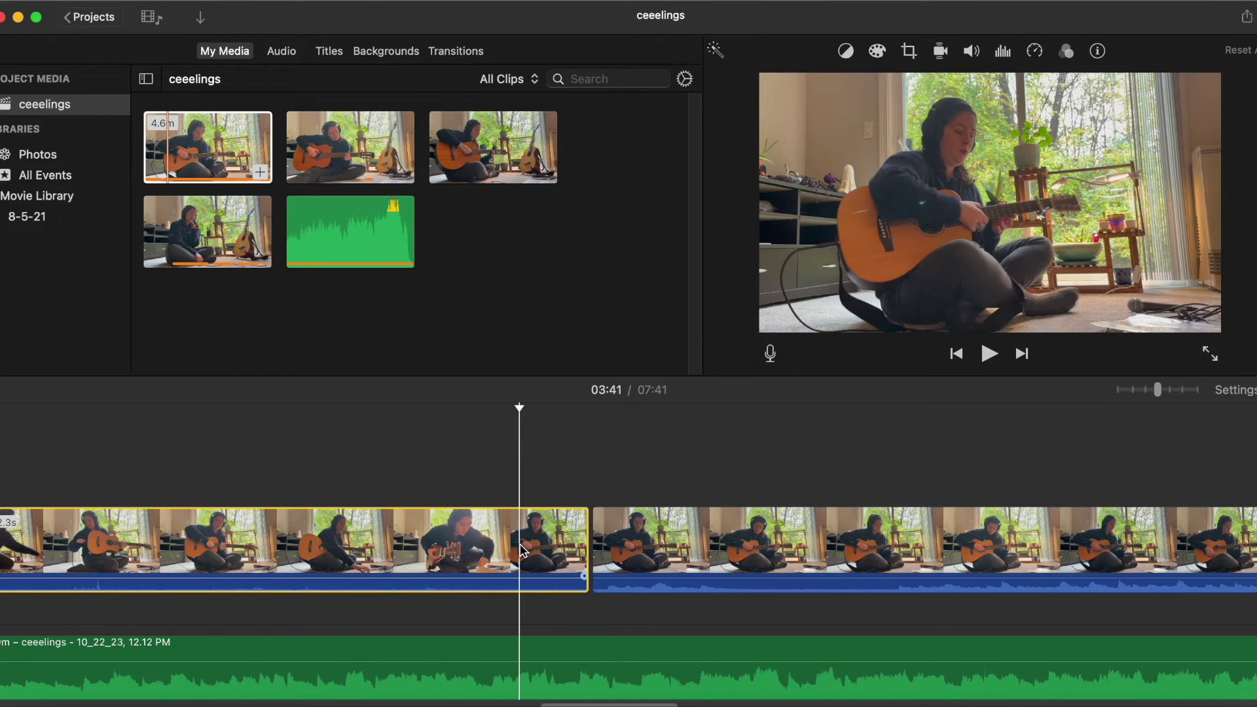
pyautogui.press('Delete')
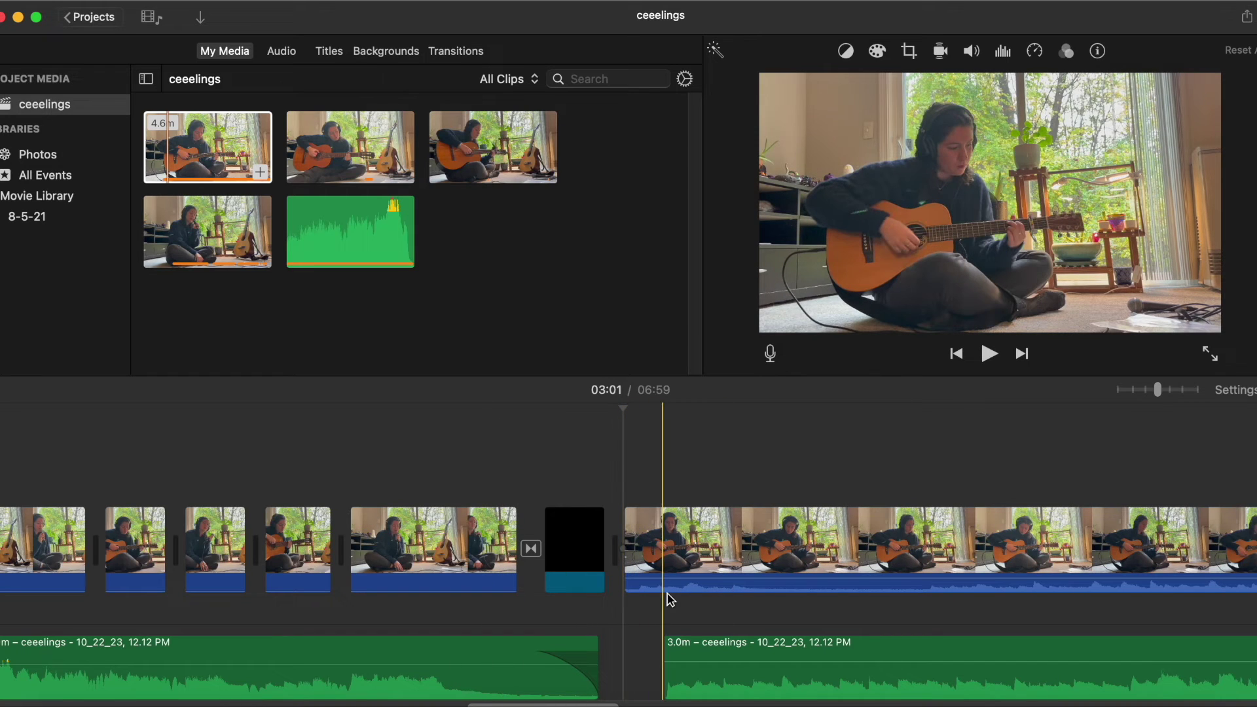
# Play the beginning of the trimmed guitar video from 03:01 to 03:04 to check its sound against the song audio
pyautogui.press('super+plus')
pyautogui.press('super+plus')
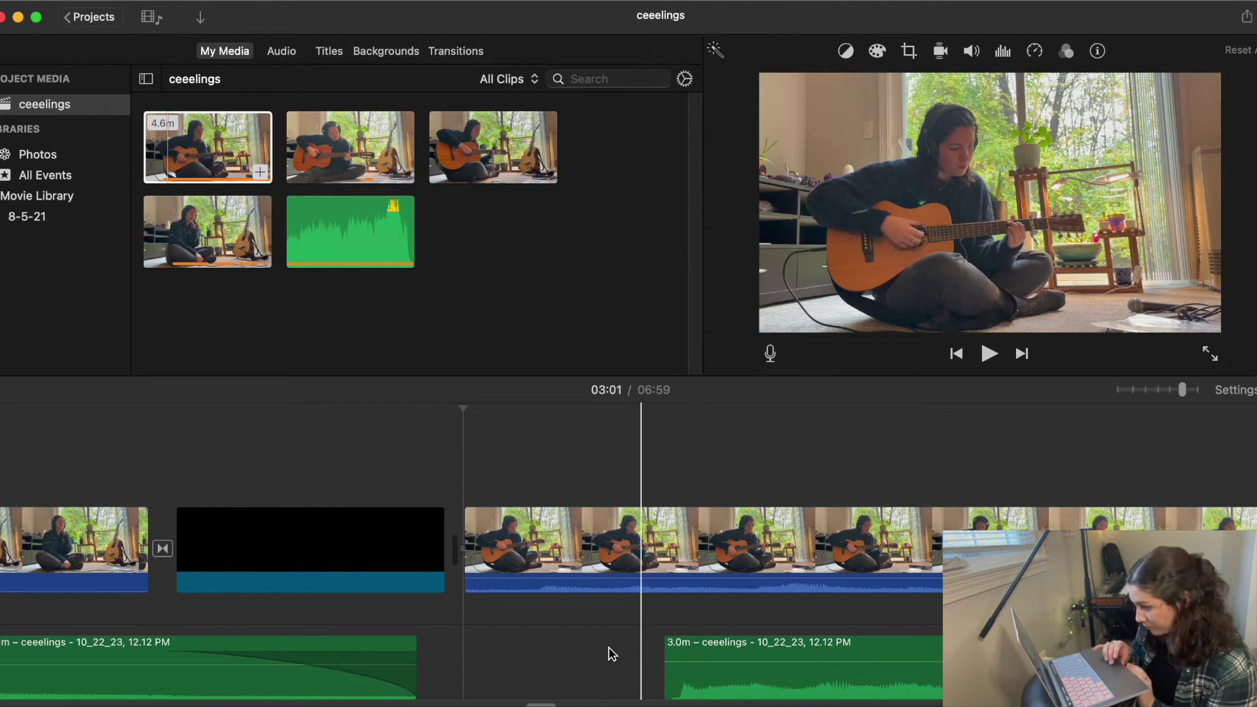
pyautogui.hscroll(3, 615, 644)
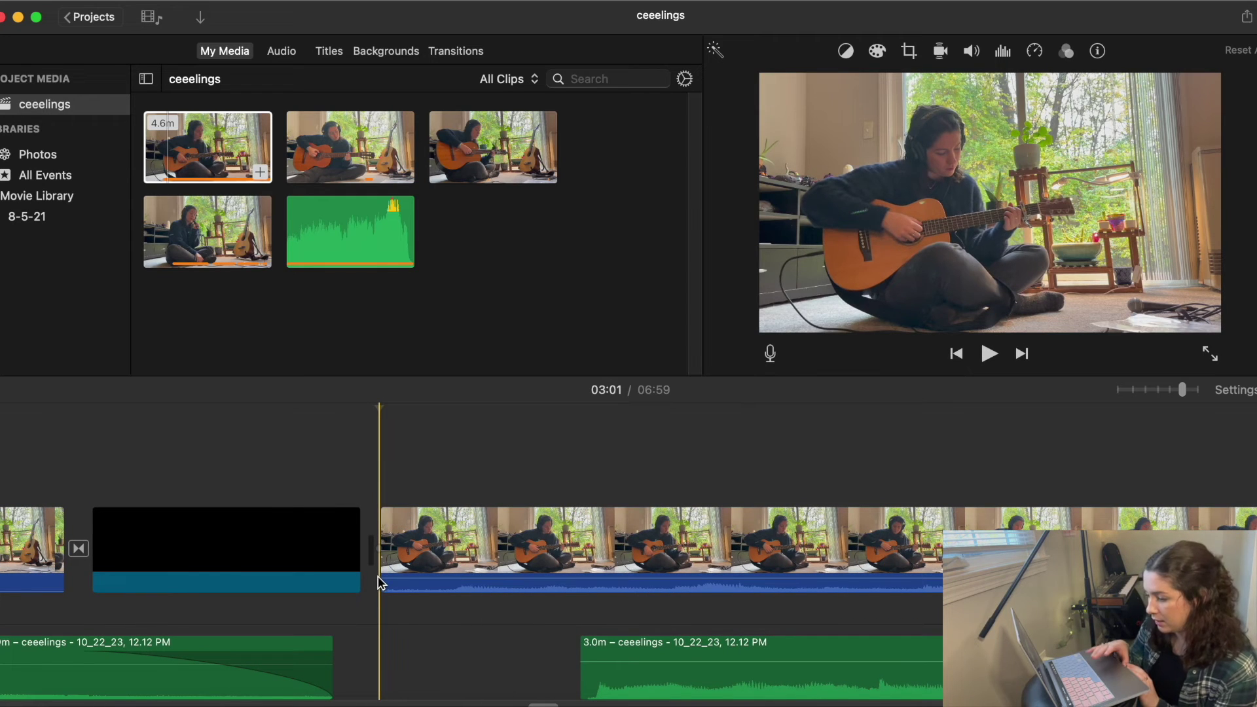
pyautogui.press('space')
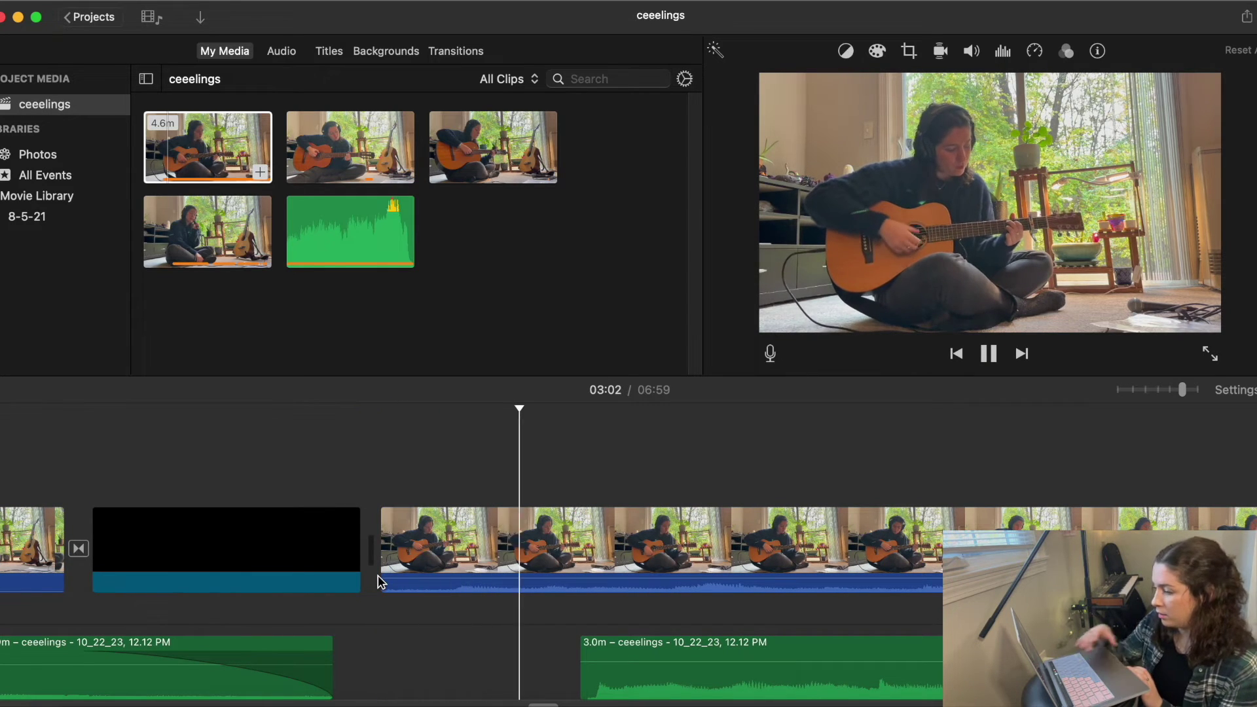
pyautogui.press('space')
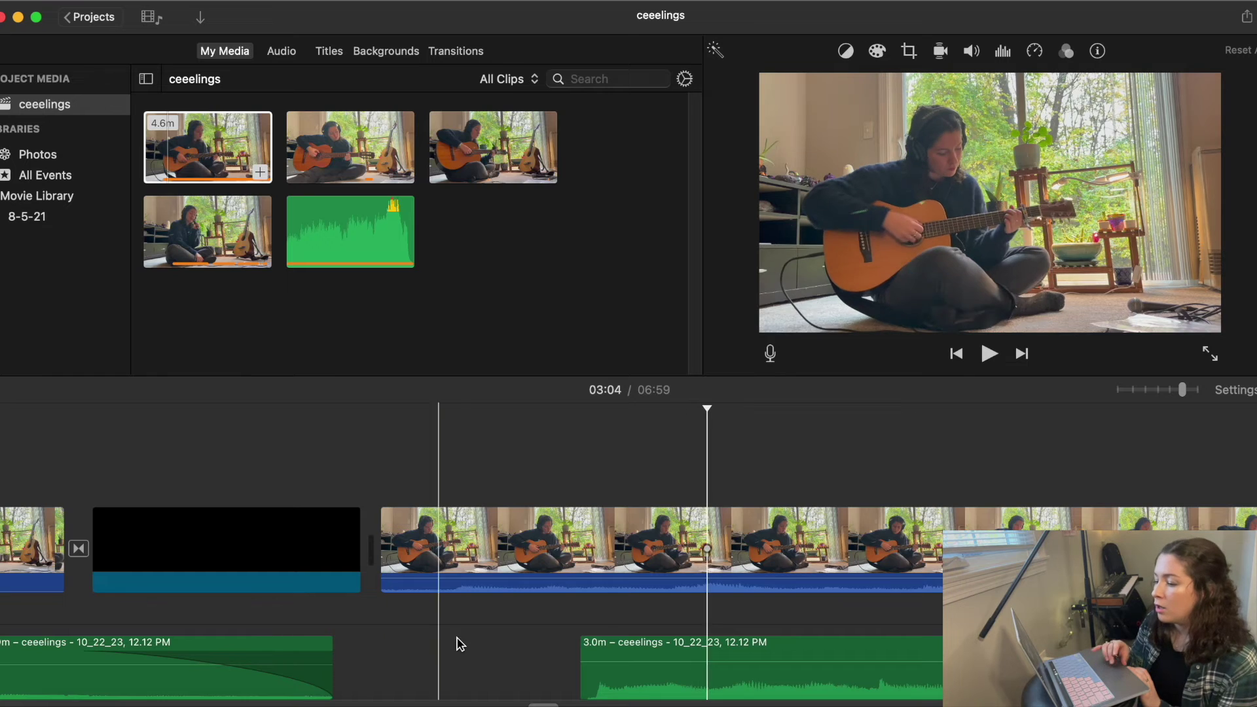
# Lower the second song audio clip's volume, raise the guitar video's volume, and play the clip from its start
pyautogui.hscroll(1, 458, 642)
pyautogui.scroll(1, 460, 645)
pyautogui.moveTo(631, 661); pyautogui.dragTo(631, 673)
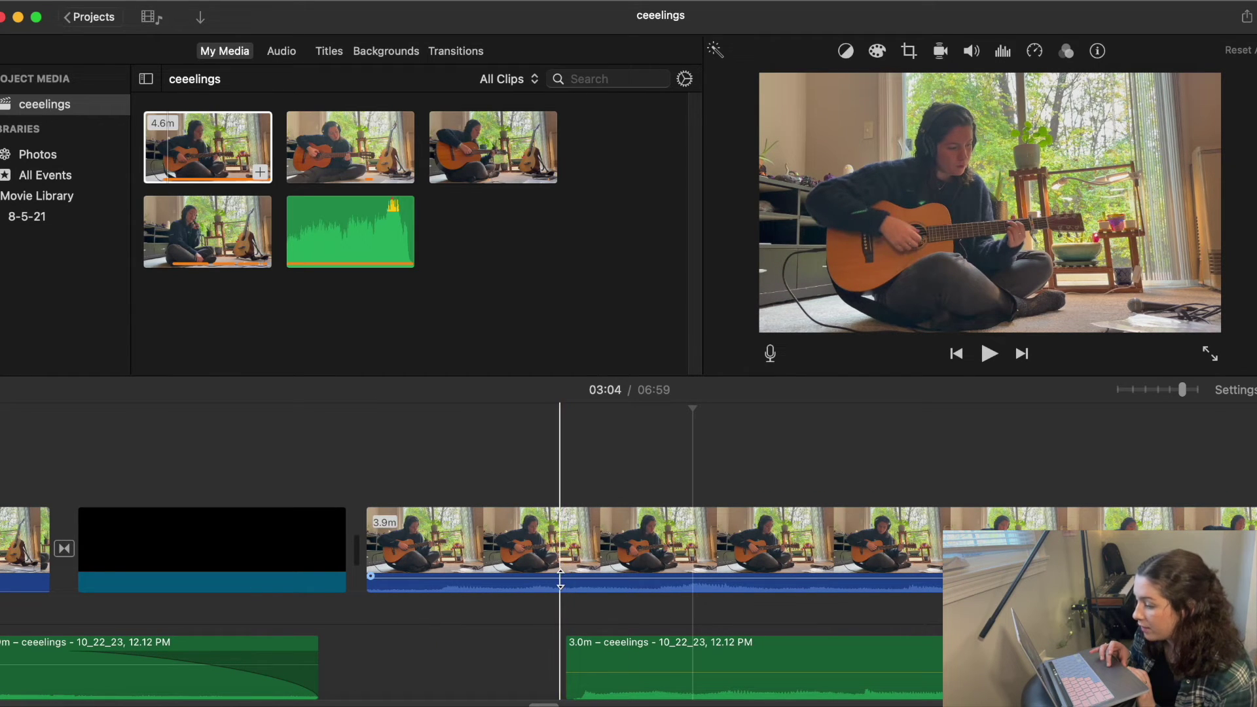
pyautogui.moveTo(560, 580); pyautogui.dragTo(561, 570)
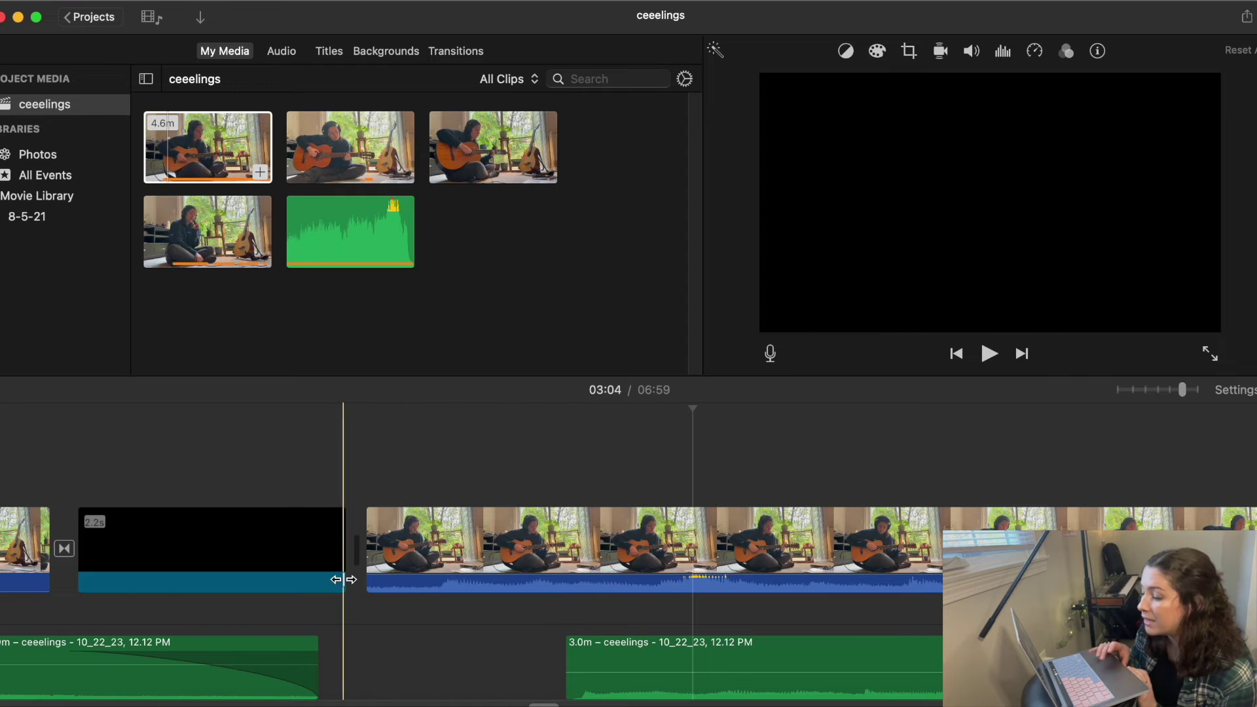
pyautogui.press('space')
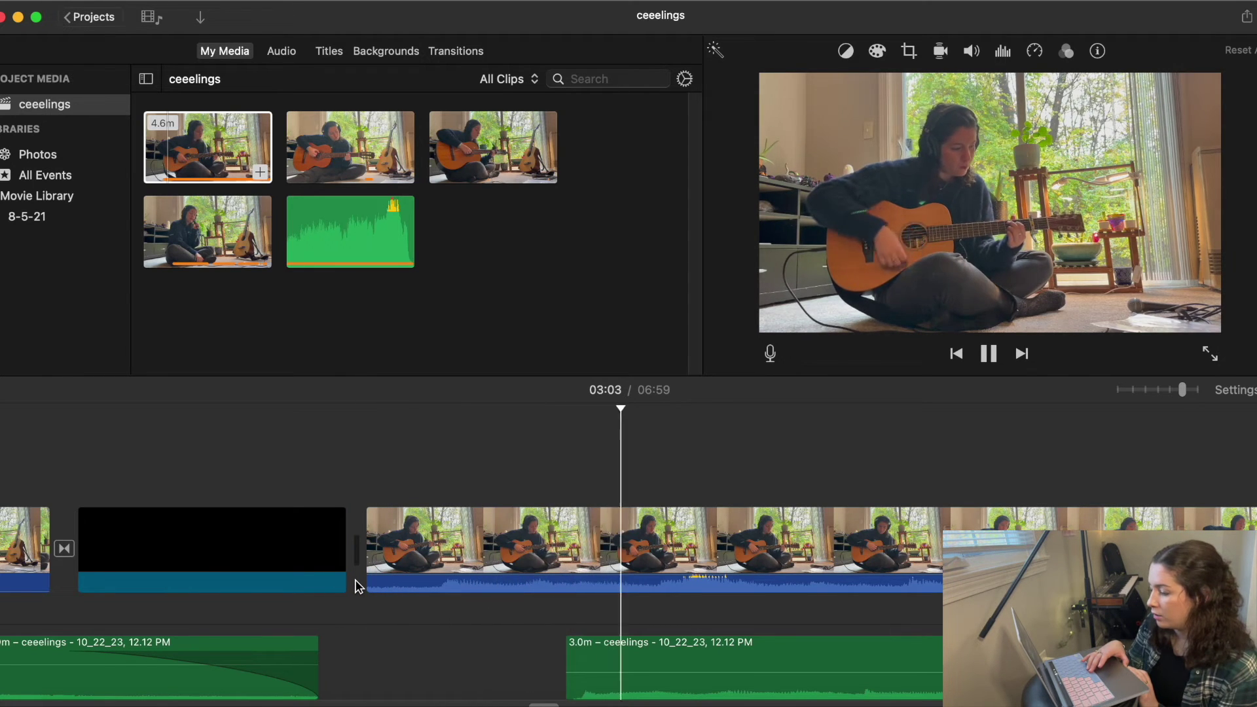
# Move the second song audio clip earlier so its waveform lines up with the guitar video's, and play both from the video's start
pyautogui.press('space')
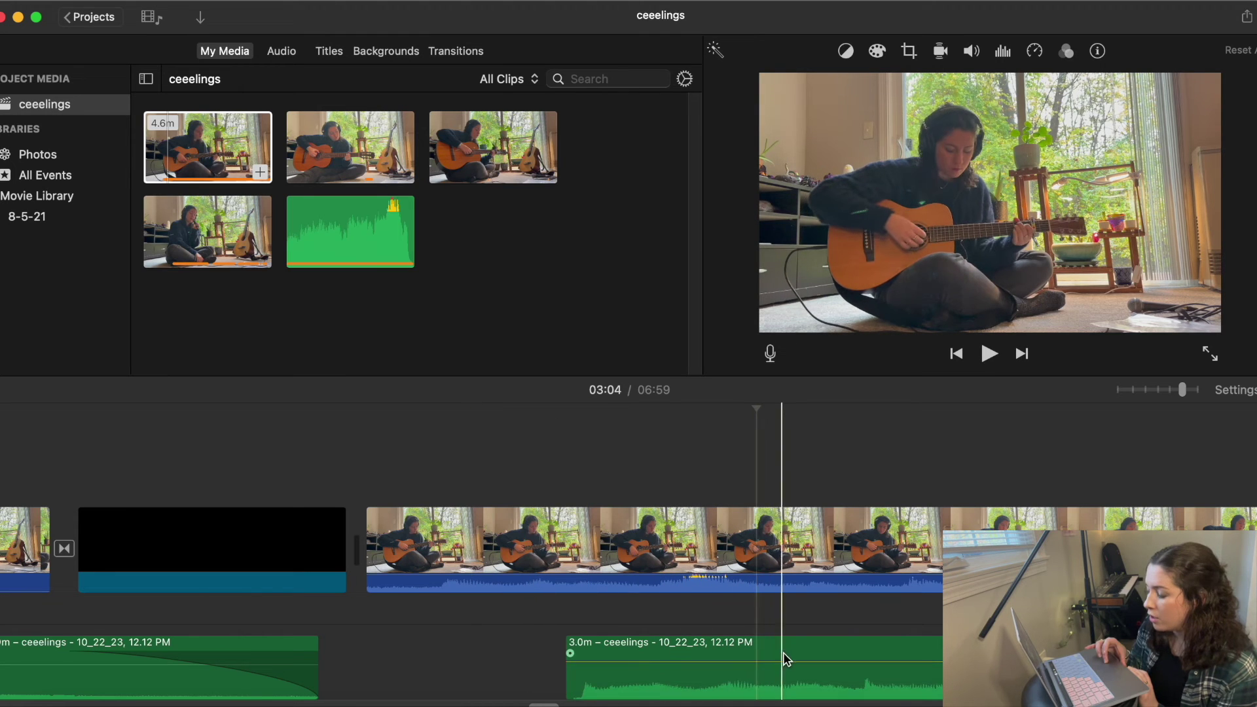
pyautogui.moveTo(780, 662); pyautogui.dragTo(627, 651)
pyautogui.click(433, 608)
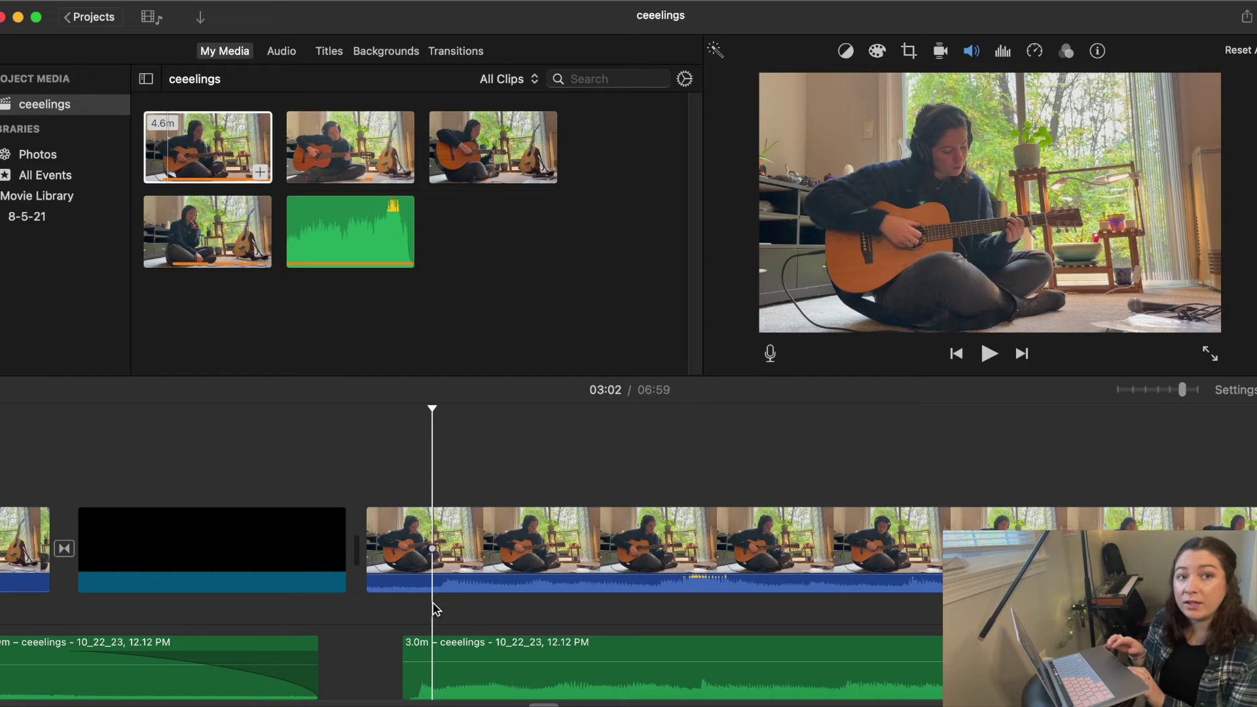
pyautogui.press('super+equal')
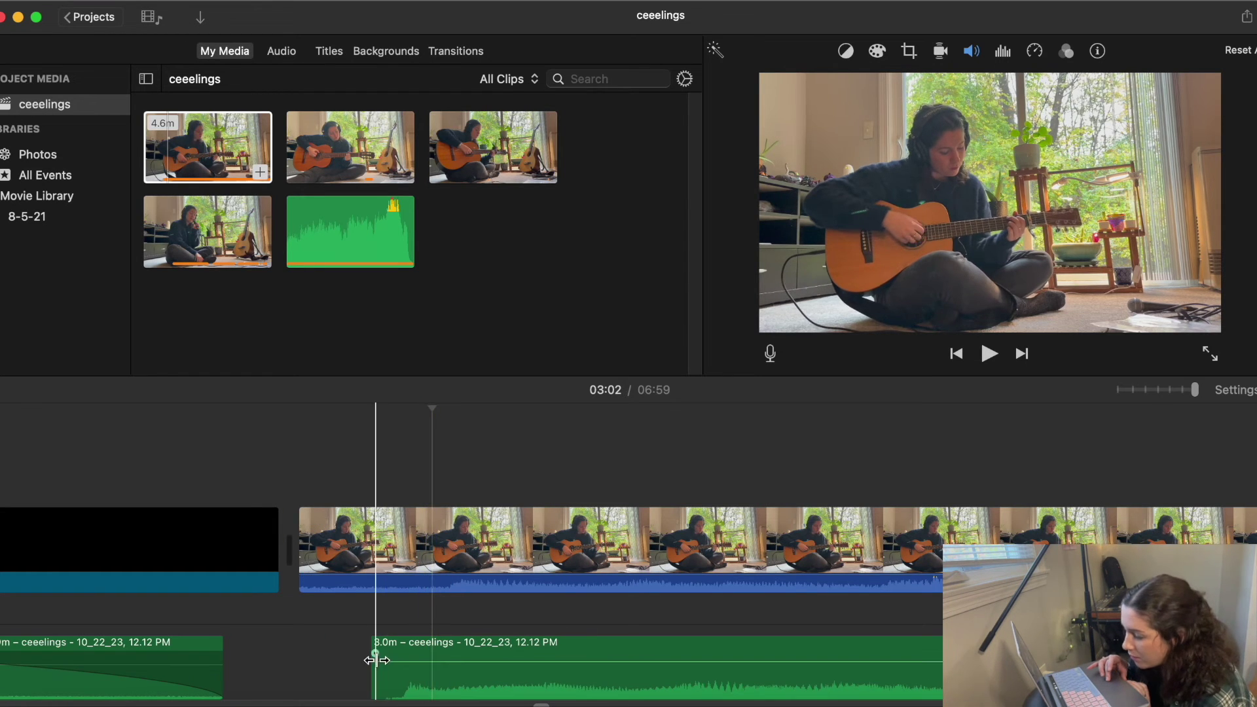
pyautogui.moveTo(396, 658); pyautogui.dragTo(449, 677)
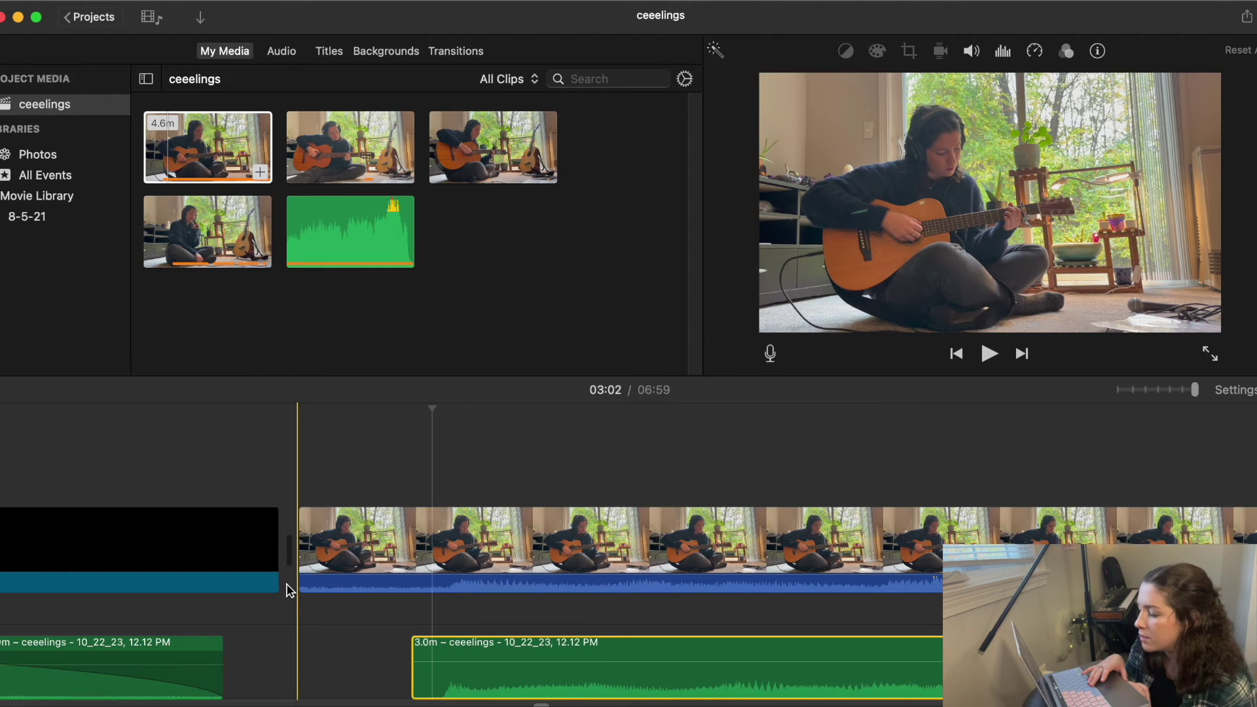
pyautogui.press('space')
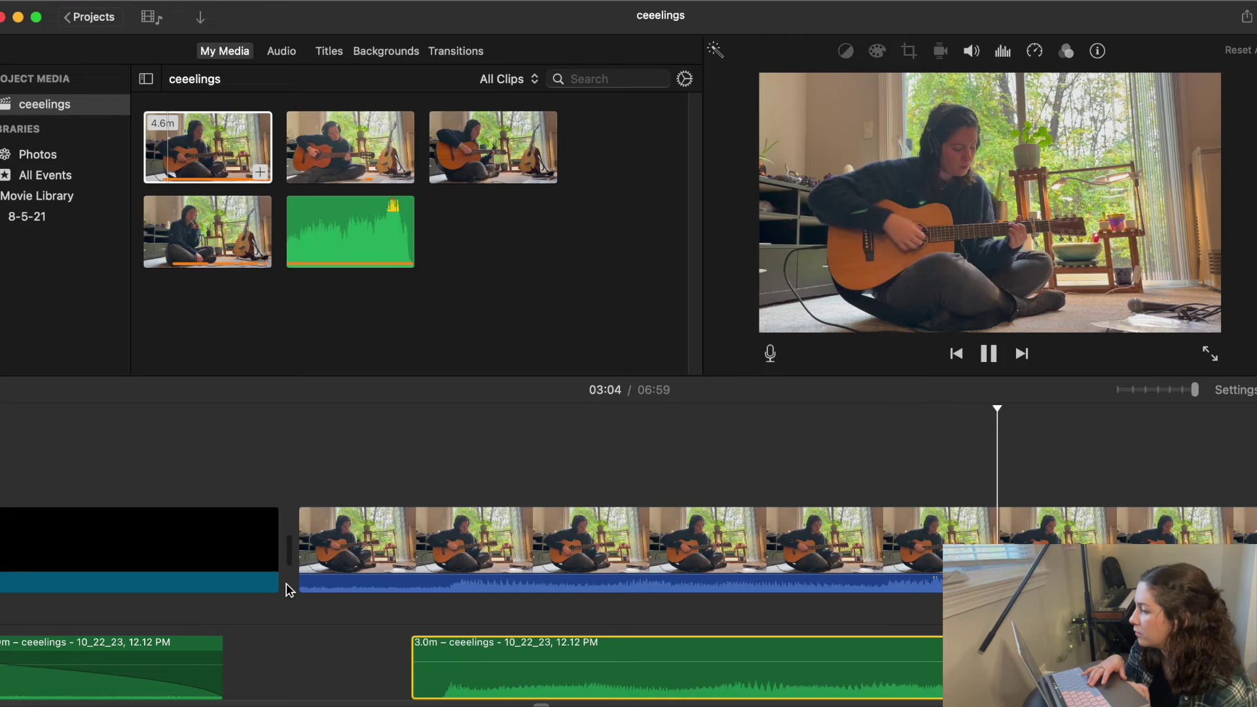
pyautogui.press('space')
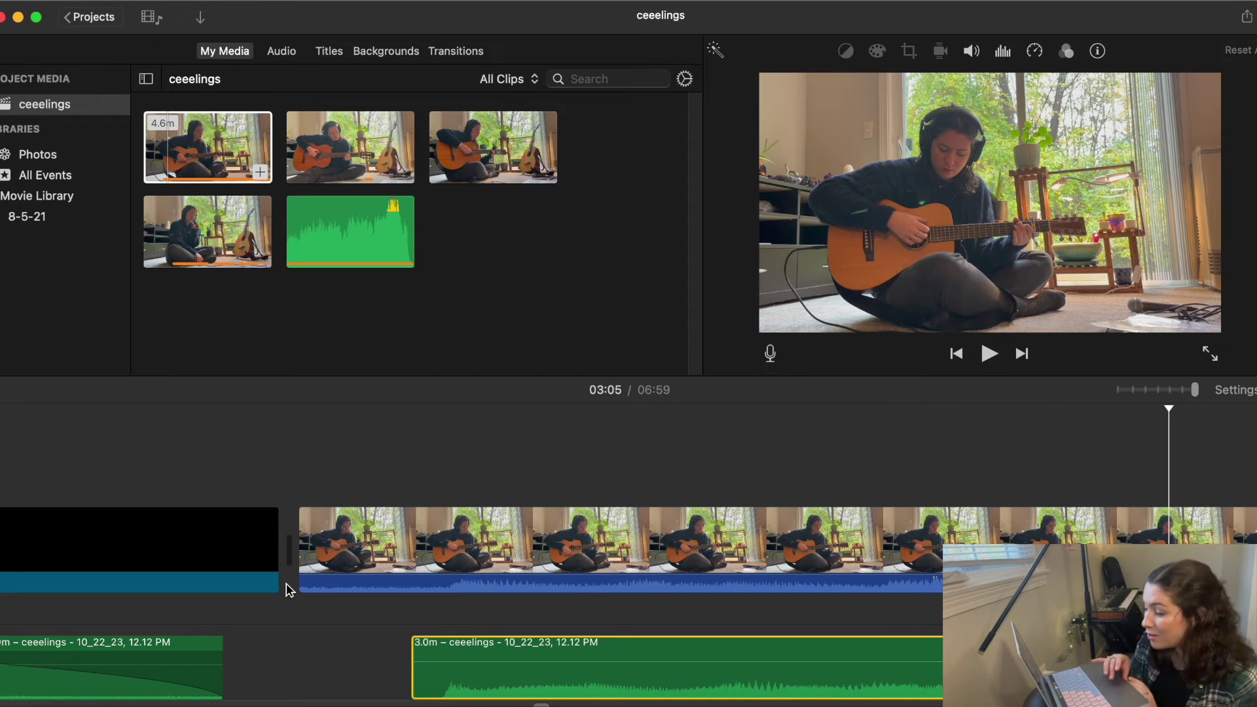
pyautogui.click(453, 648)
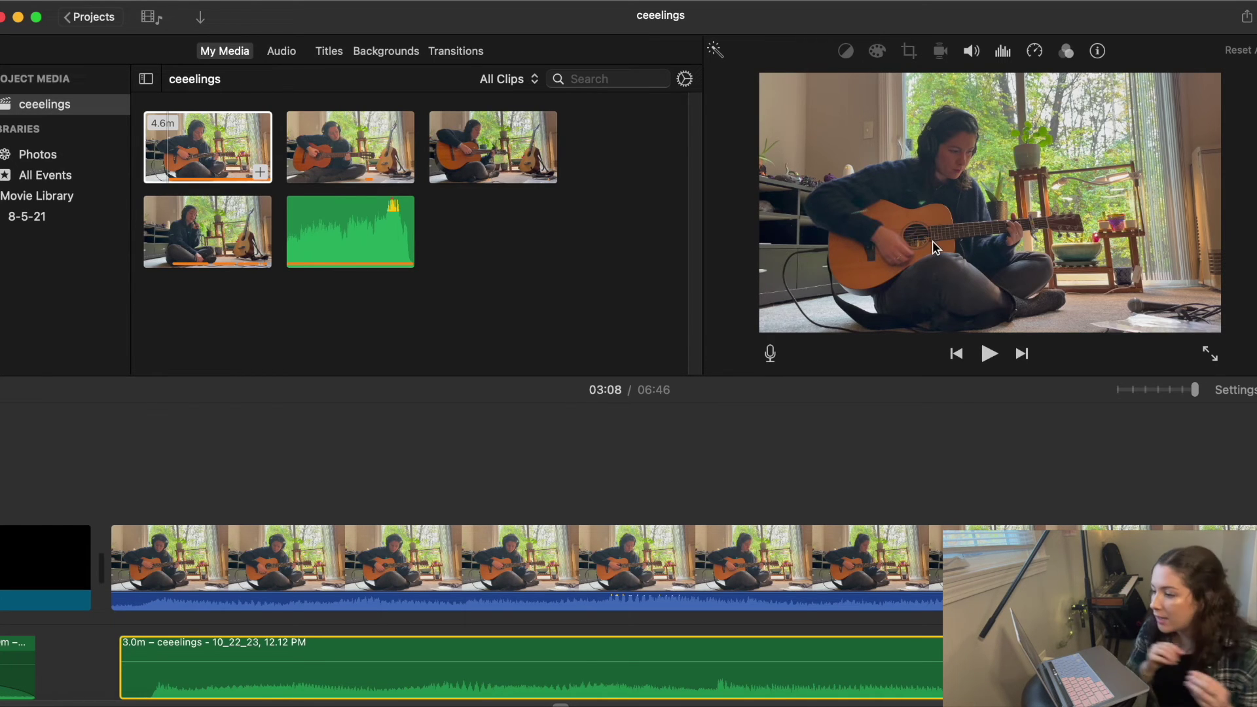
# Play the trimmed guitar video from near its start with the song audio to judge how well they are synchronized
pyautogui.click(135, 605)
pyautogui.press('space')
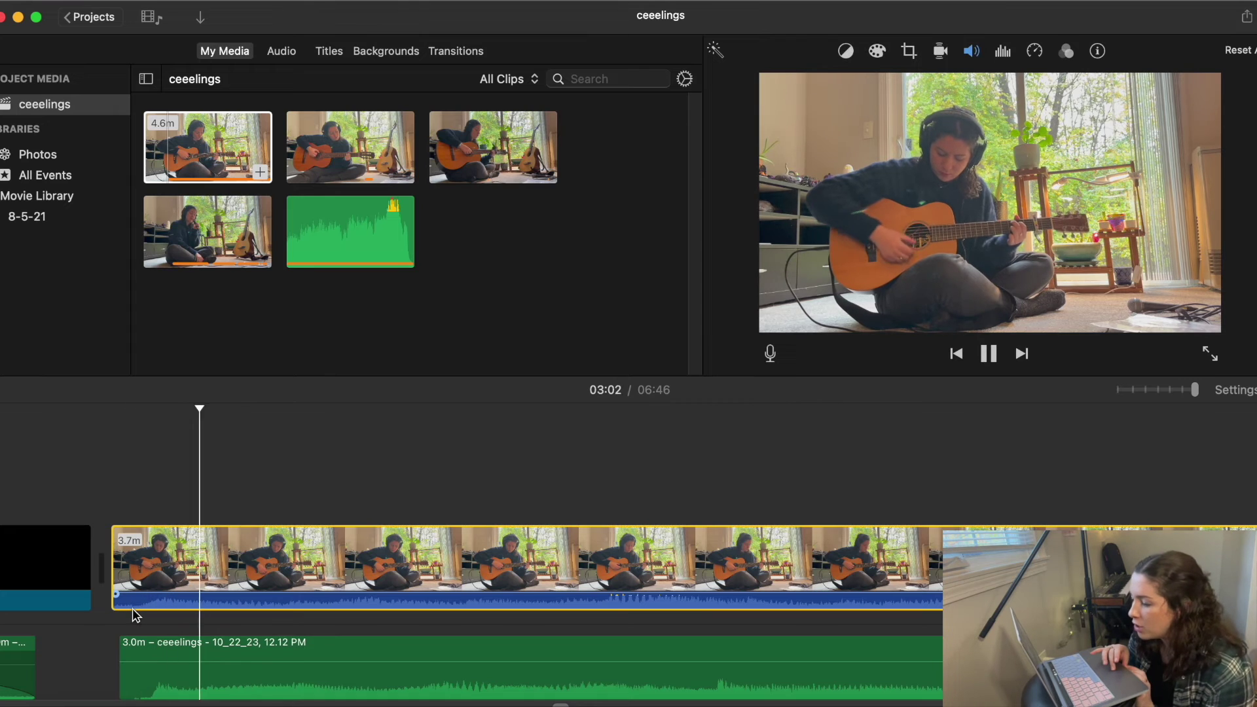
pyautogui.press('space')
pyautogui.click(343, 655)
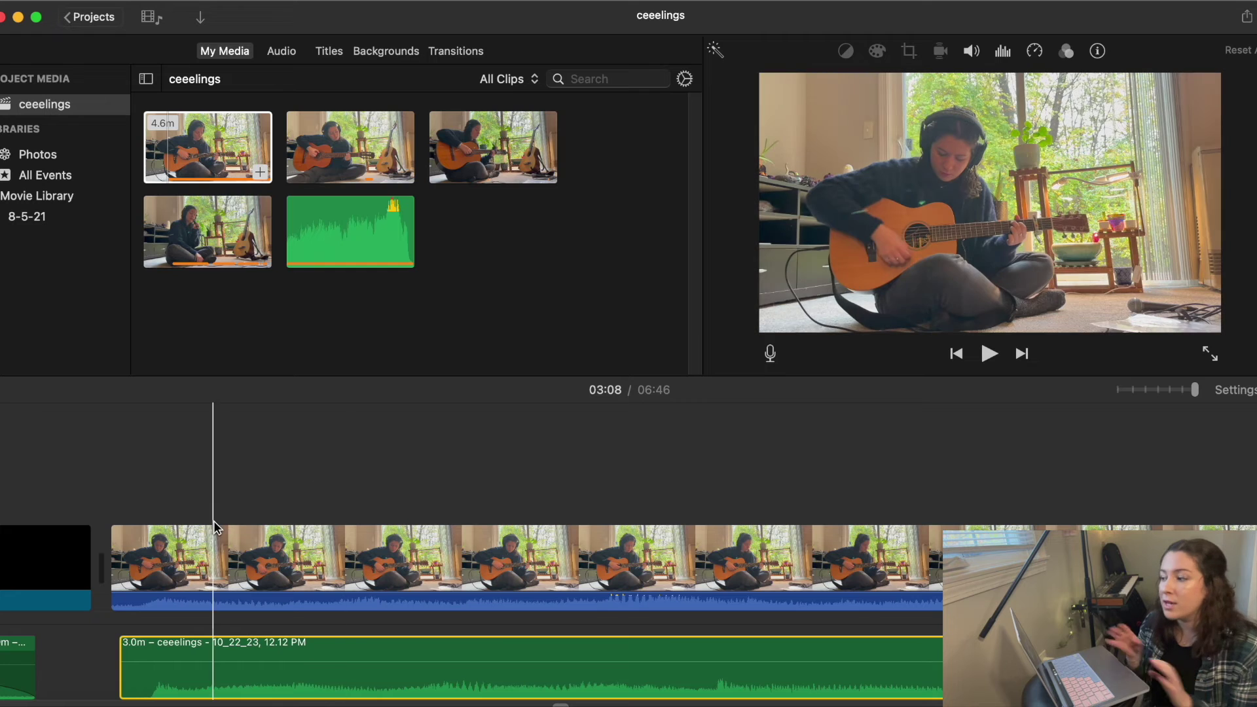
pyautogui.click(169, 610)
pyautogui.press('space')
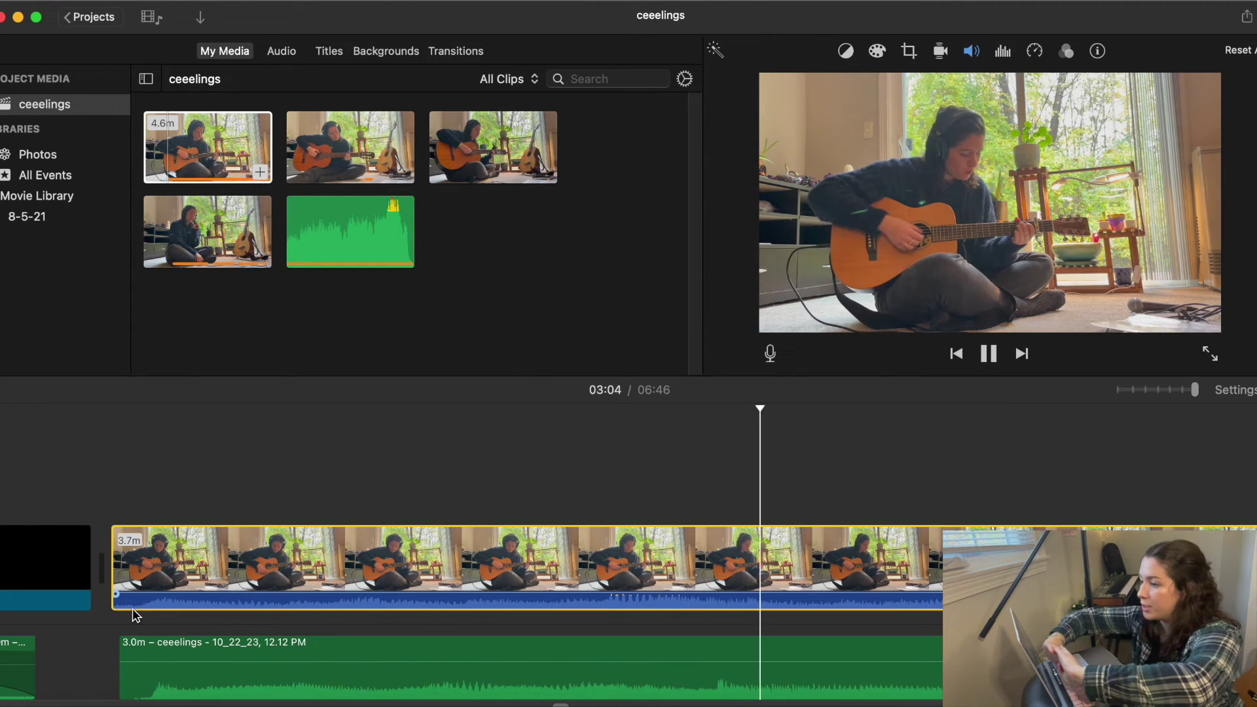
pyautogui.press('space')
# Try moving the second song audio clip slightly earlier, flush with the guitar video's start, and play both to check the sync
pyautogui.moveTo(343, 649); pyautogui.dragTo(328, 650)
pyautogui.click(65, 623)
pyautogui.press('space')
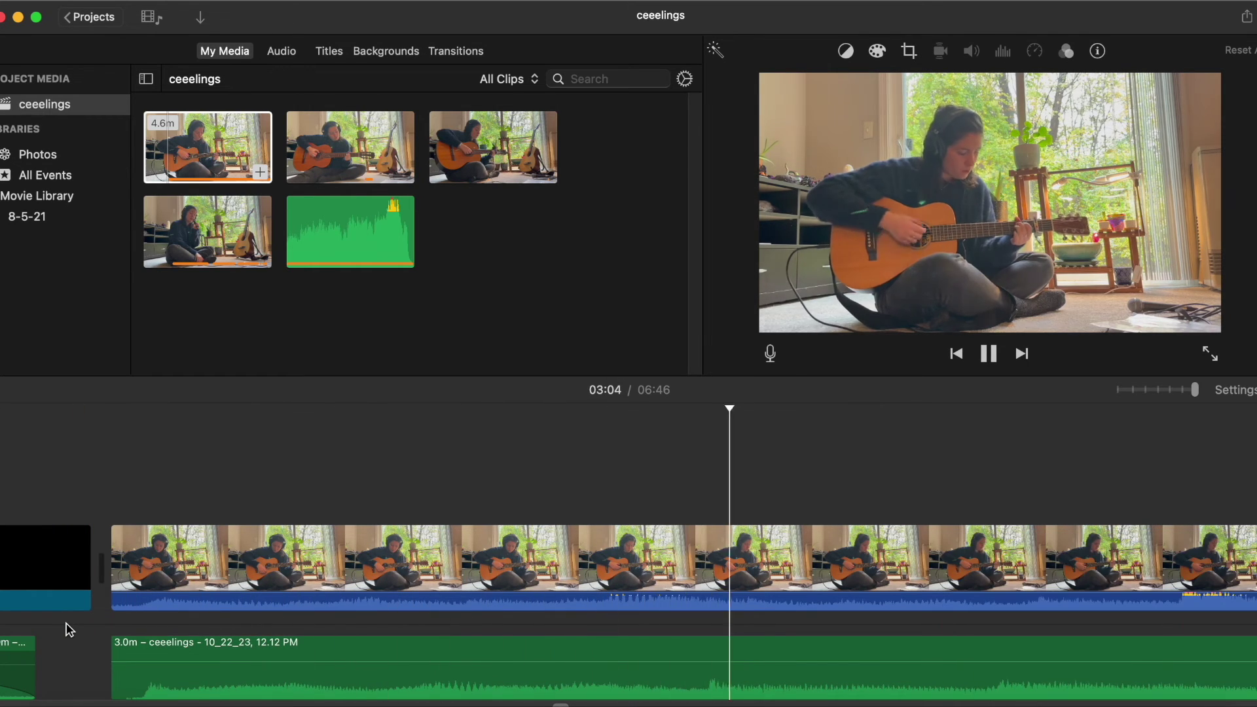
pyautogui.click(804, 654)
# Nudge the second song audio clip to start slightly after the guitar video, and play the two up to 03:09
pyautogui.moveTo(634, 650)
pyautogui.mouseDown()
pyautogui.moveTo(622, 650)
pyautogui.moveTo(654, 651)
pyautogui.mouseUp()
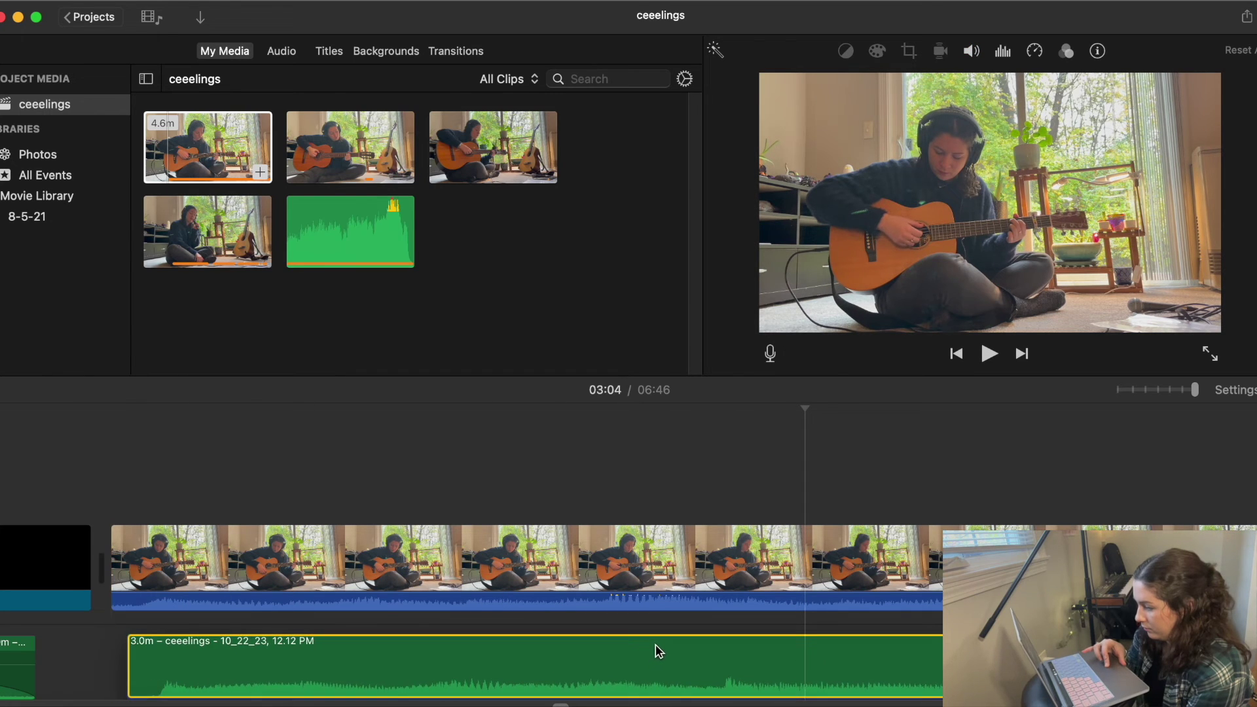
pyautogui.press('space')
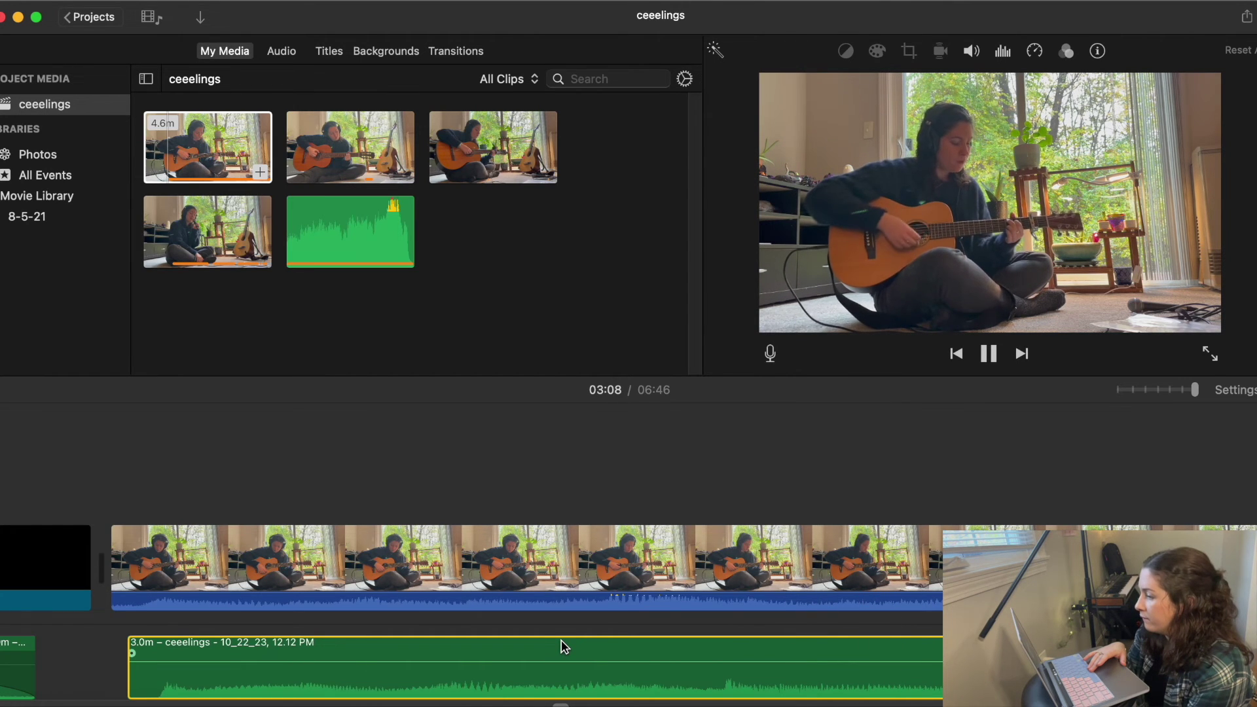
pyautogui.click(592, 584)
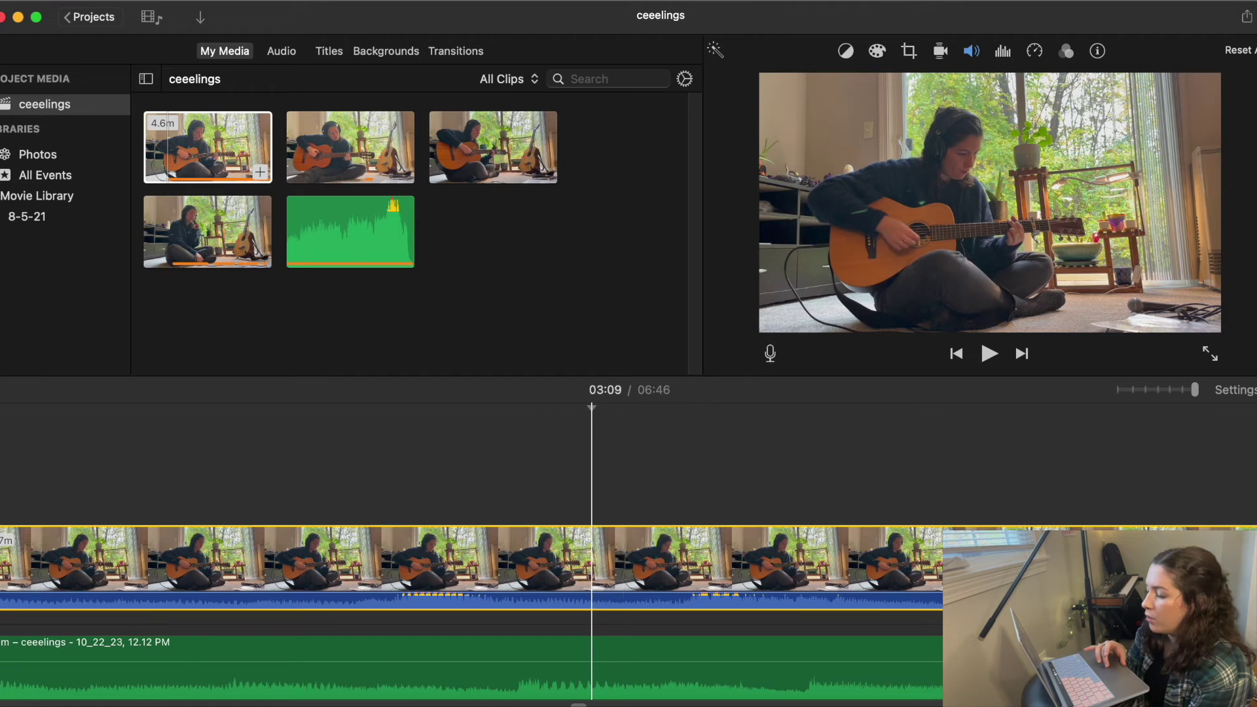
# Silence the guitar video's own sound completely and play it from near its start with only the song audio
pyautogui.moveTo(592, 594); pyautogui.dragTo(593, 656)
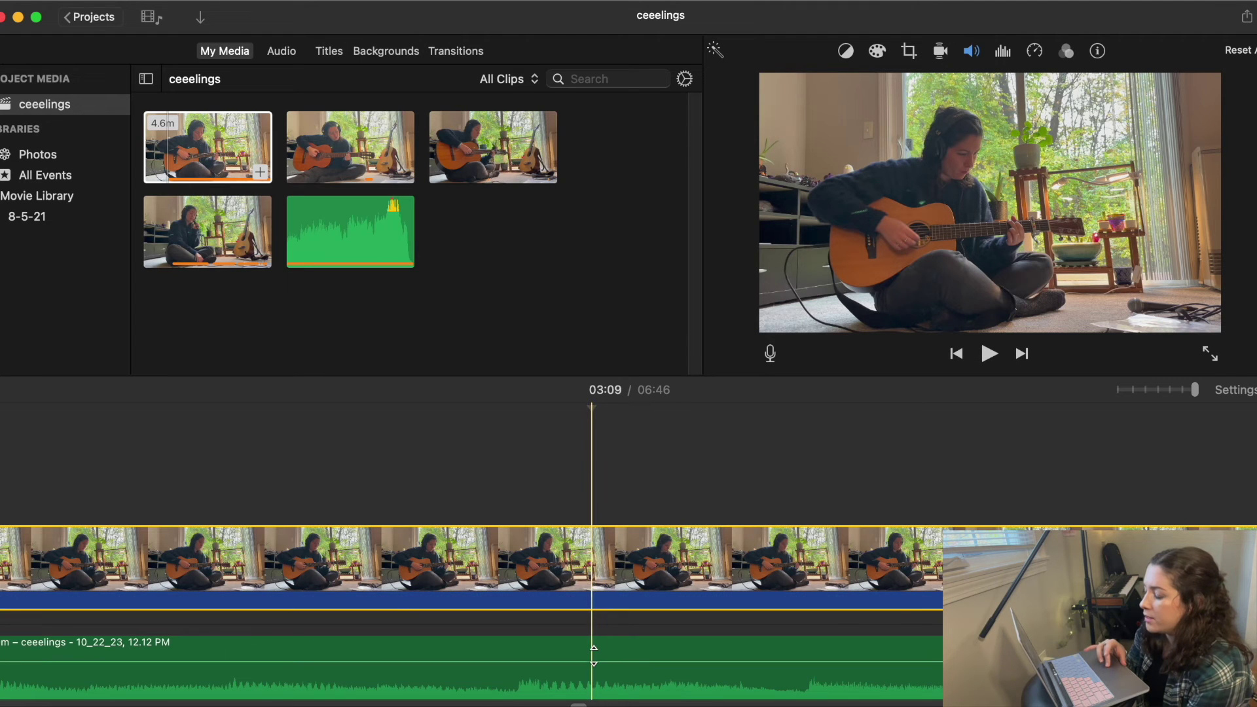
pyautogui.click(451, 629)
pyautogui.hscroll(-10, 265, 637)
pyautogui.hscroll(-6, 177, 645)
pyautogui.press('space')
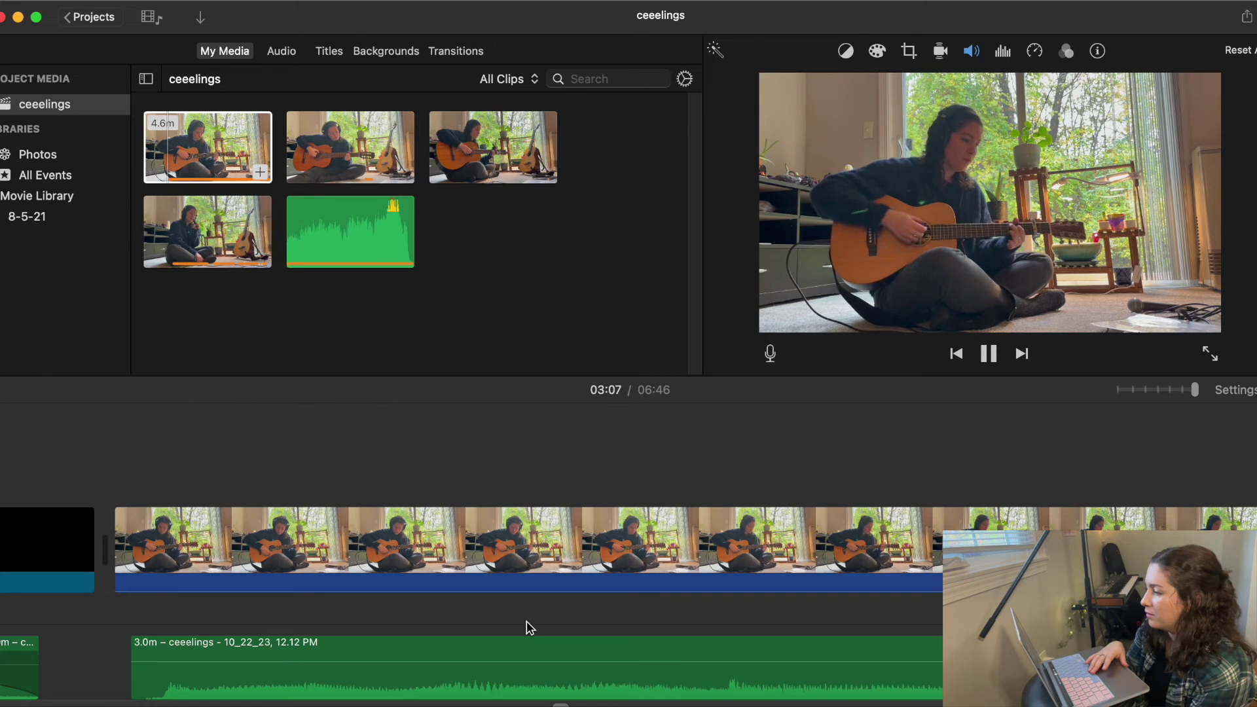
pyautogui.hscroll(3, 526, 620)
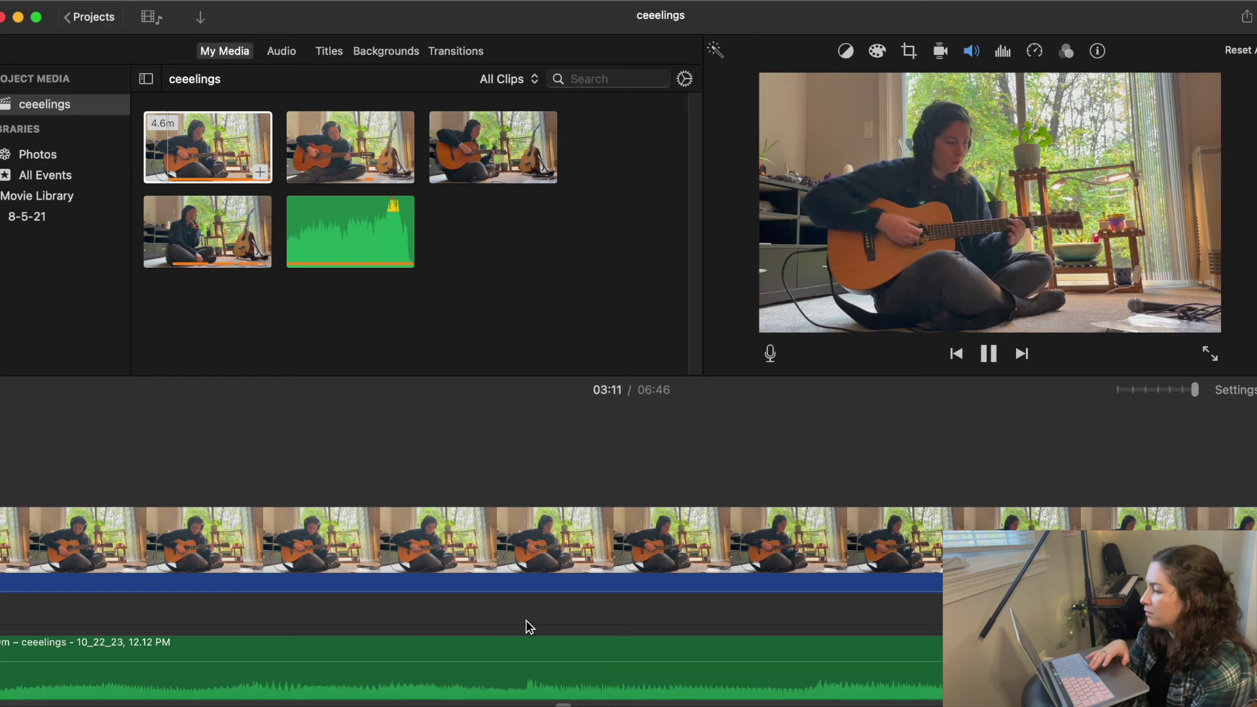
pyautogui.press('space')
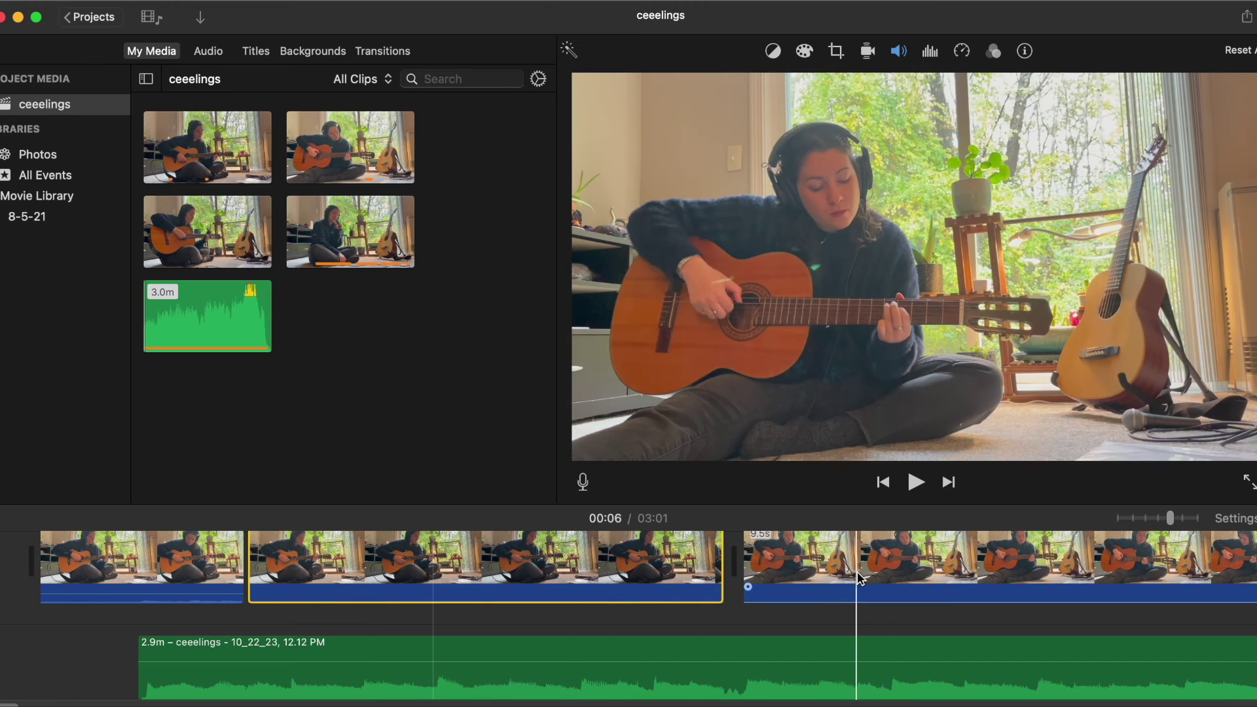
# Inspect the 2.9m song audio clip's volume level in the finished edit, and select the 7.9s guitar clip at 00:08
pyautogui.click(385, 662)
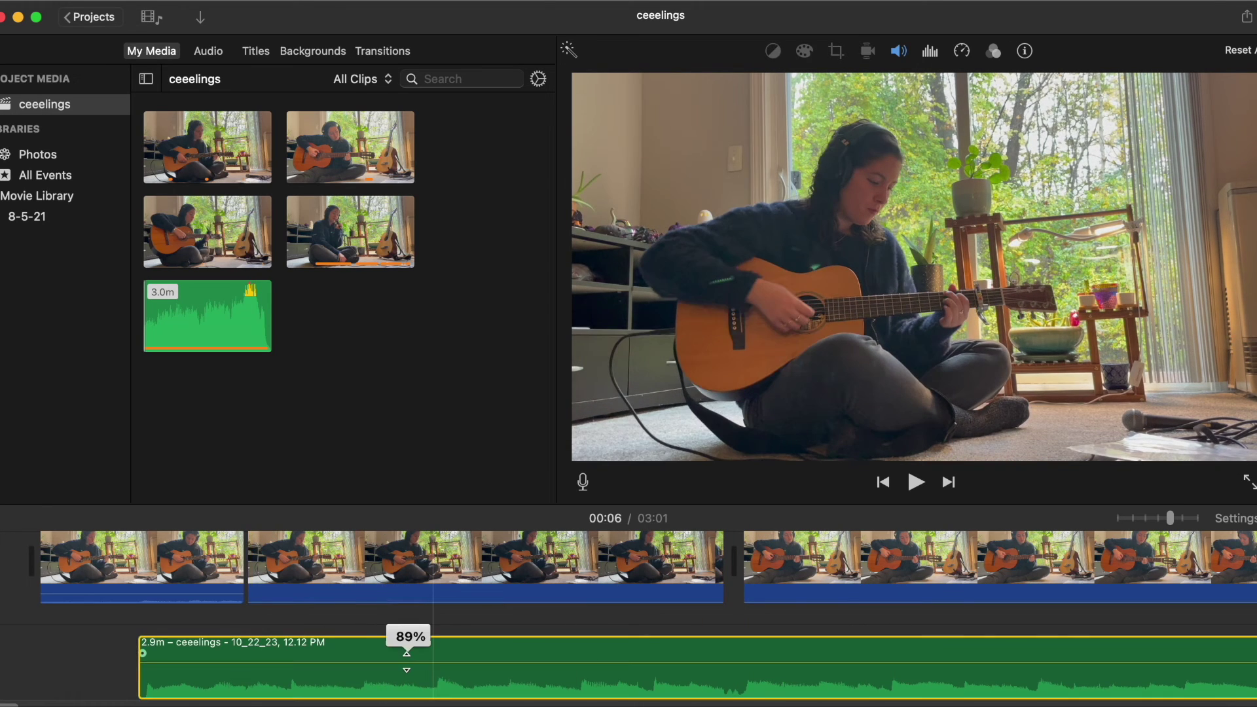
pyautogui.moveTo(407, 662); pyautogui.dragTo(407, 660)
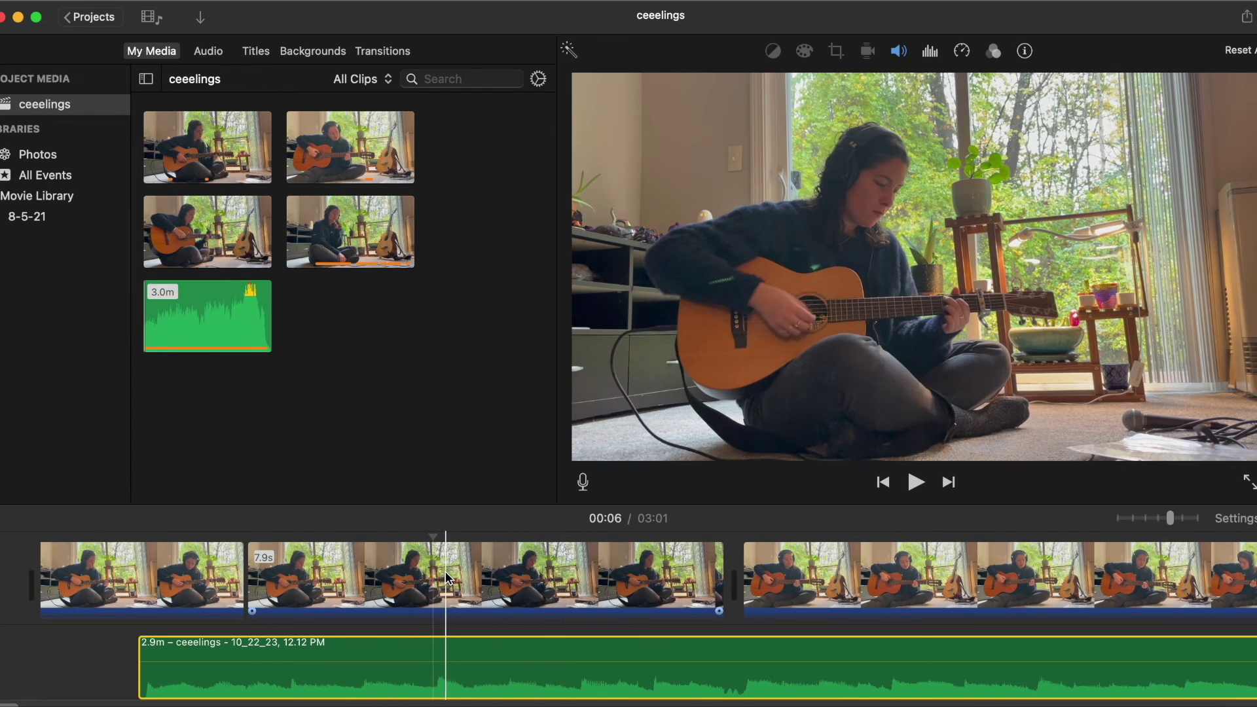
pyautogui.hscroll(1, 447, 578)
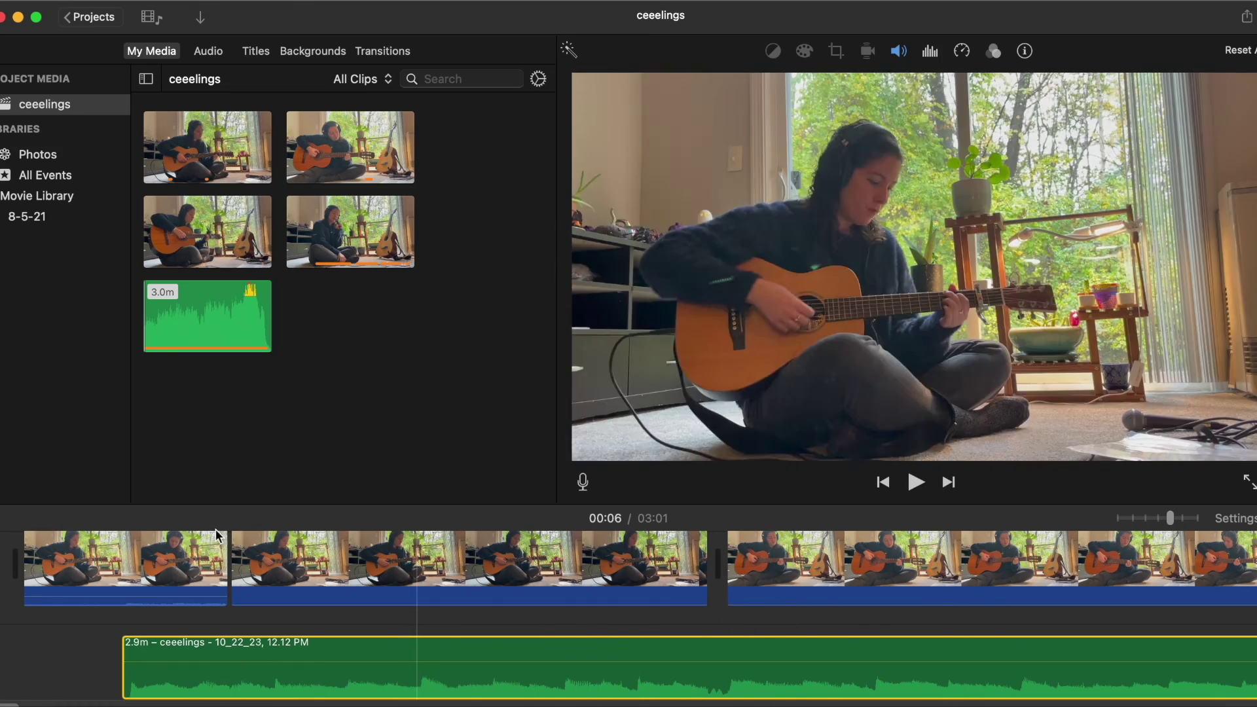
pyautogui.click(510, 576)
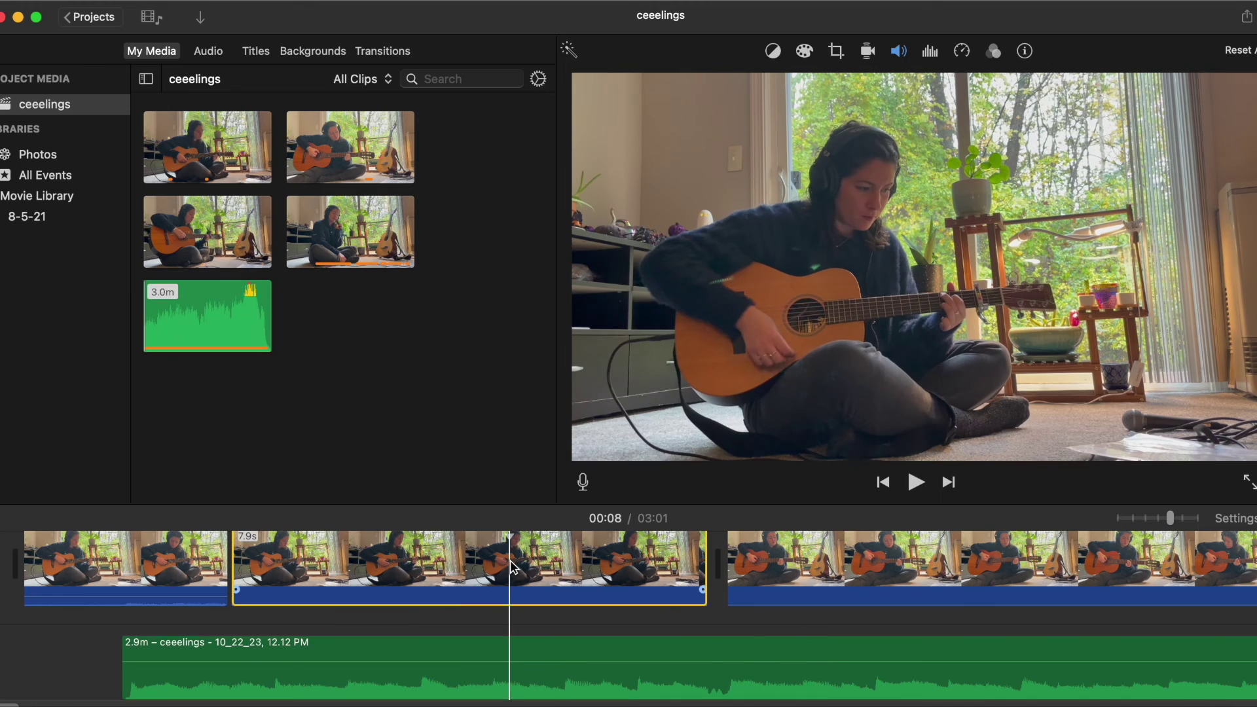